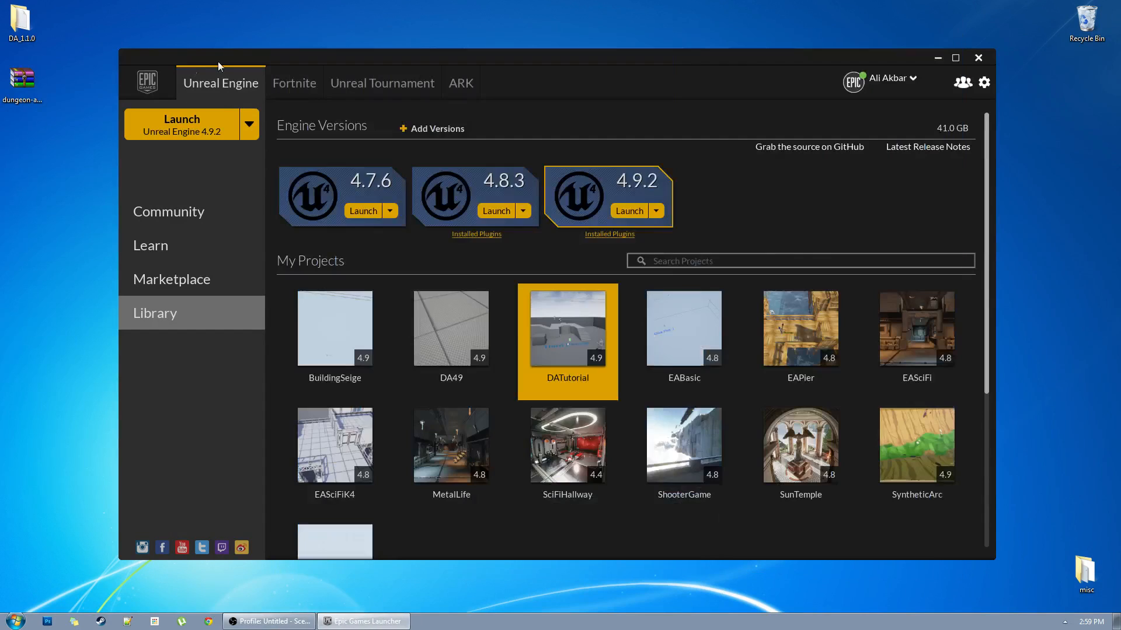
# Open Quick Start Guide.html from the Docs folder inside the DA_1.1.0 folder on the desktop
pyautogui.doubleClick(23, 27)
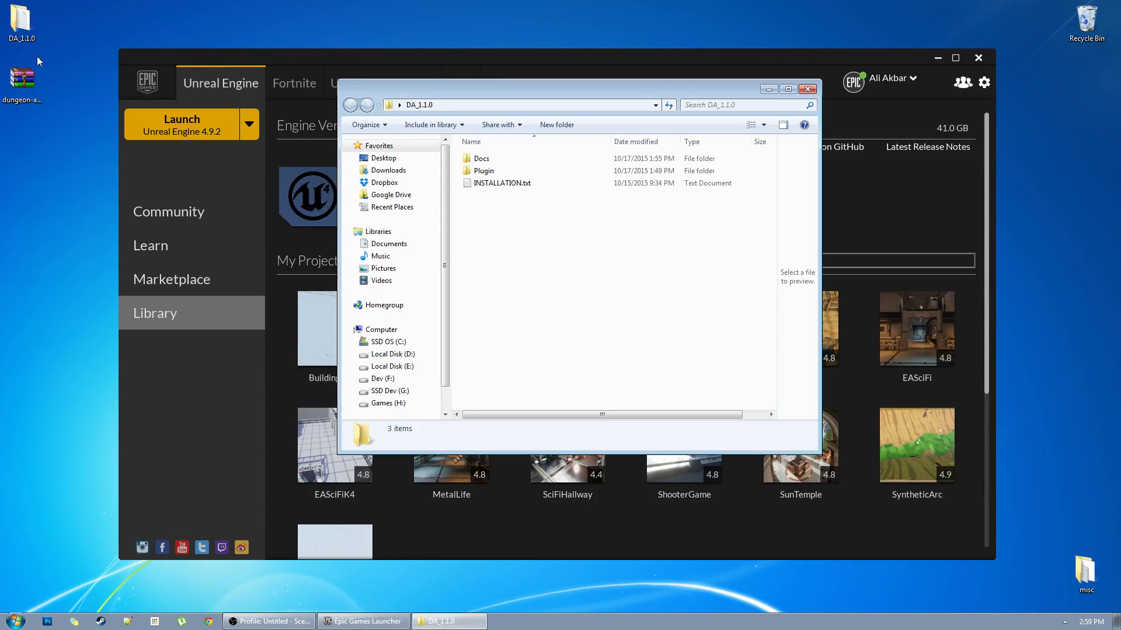
pyautogui.doubleClick(482, 159)
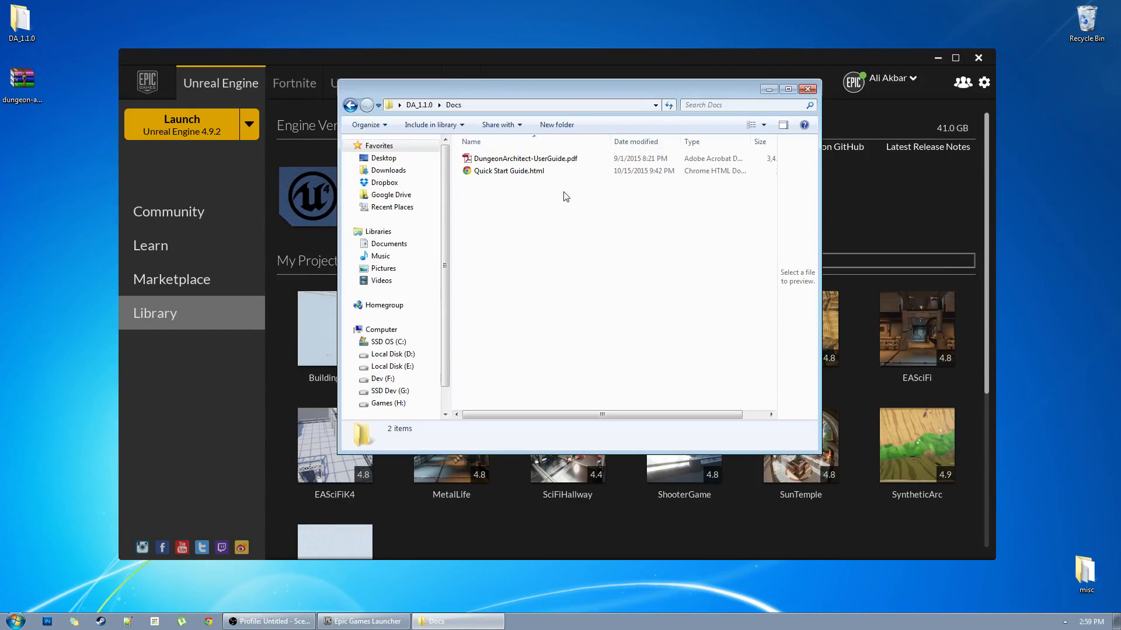
pyautogui.doubleClick(522, 173)
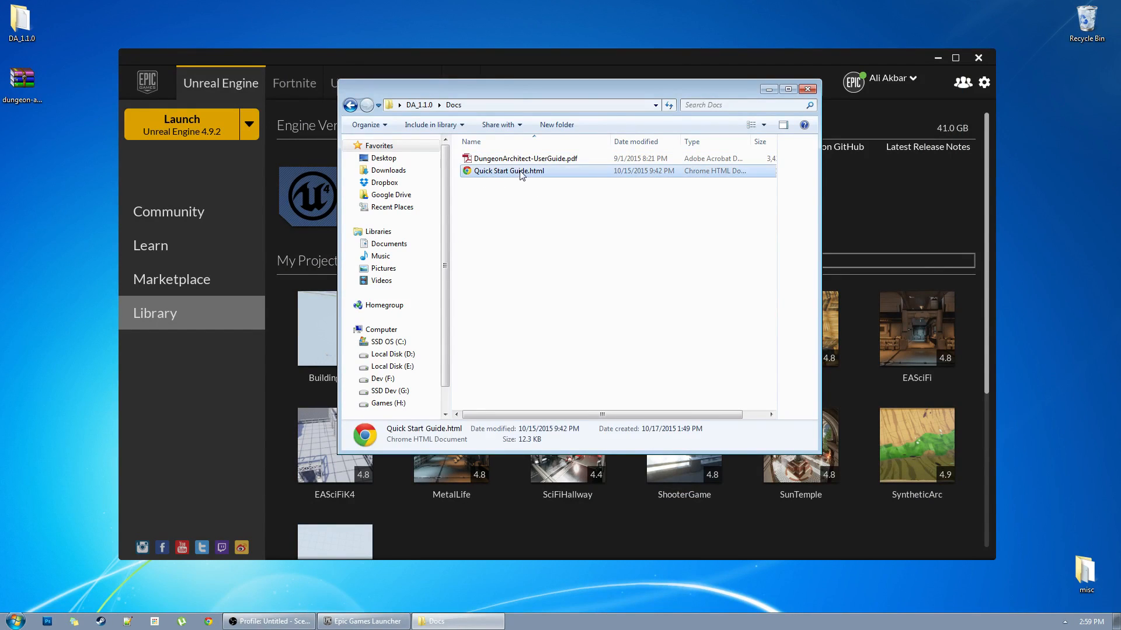
# Look through the quick start guide's sections on plugin installation, building dungeons and sample themes, and return to its download links
pyautogui.scroll(-8, 585, 209)
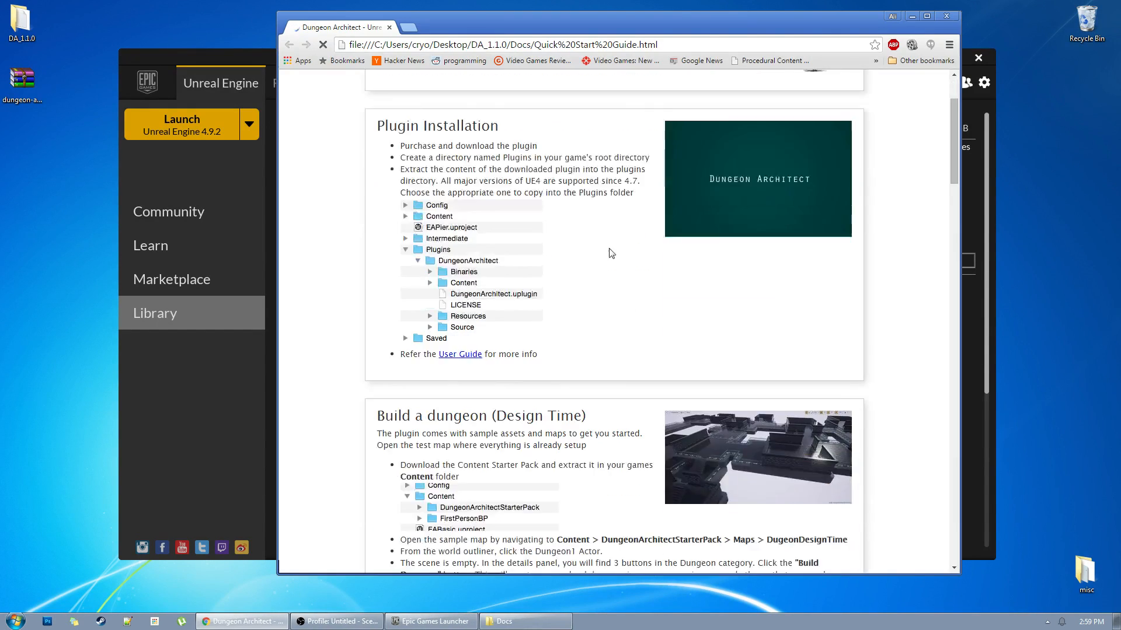
pyautogui.scroll(-3, 611, 258)
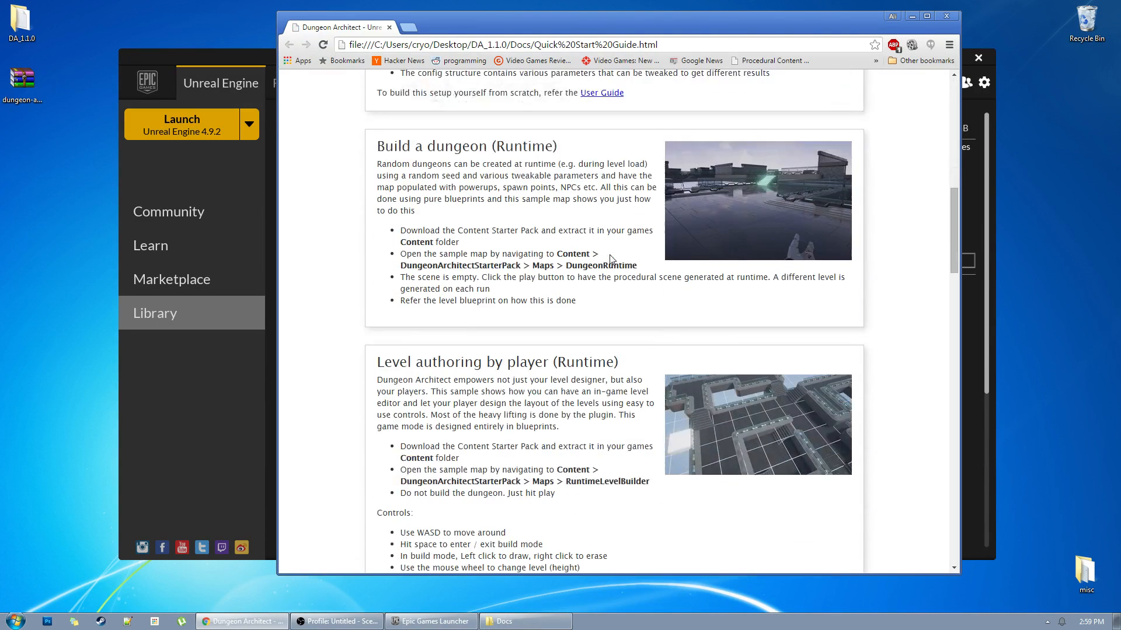
pyautogui.scroll(-6, 611, 258)
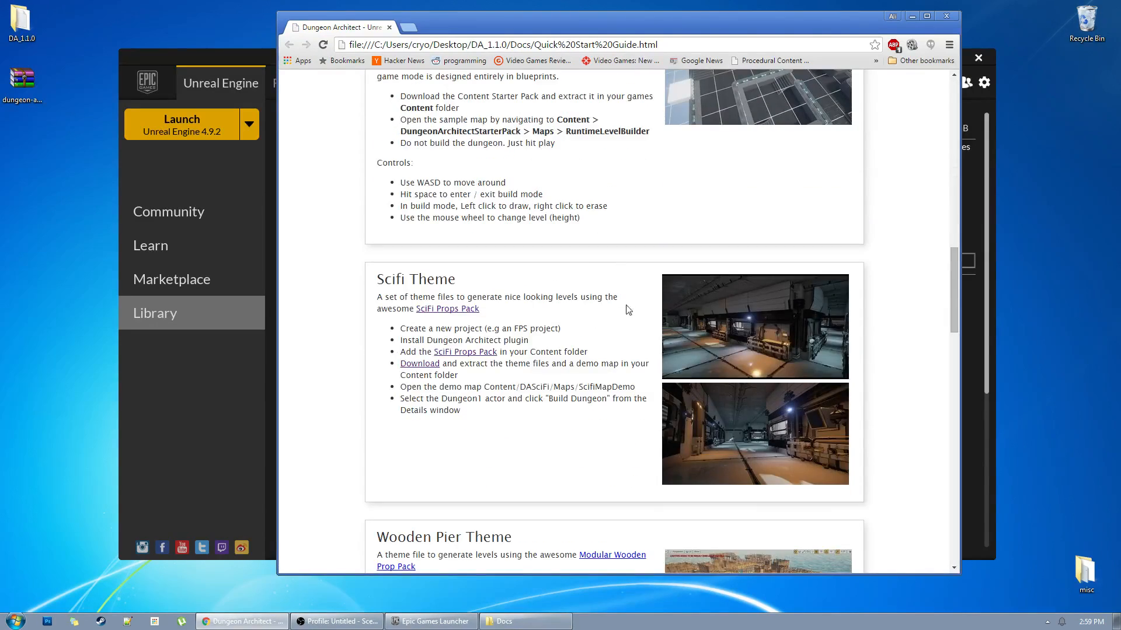
pyautogui.scroll(-16, 610, 310)
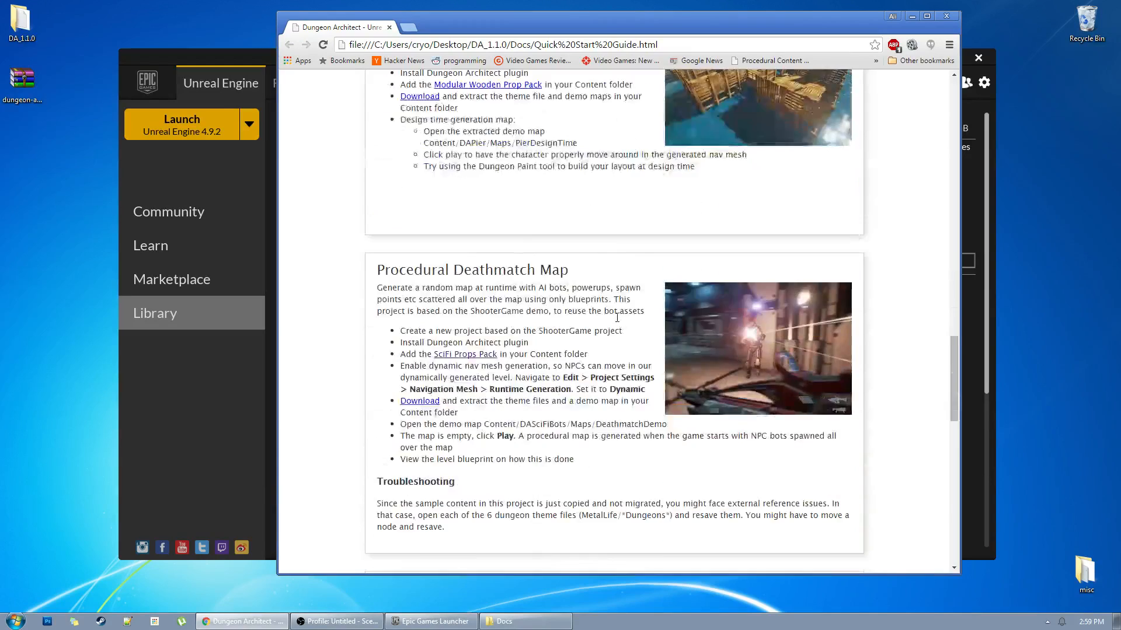
pyautogui.scroll(4, 615, 332)
pyautogui.scroll(20, 615, 334)
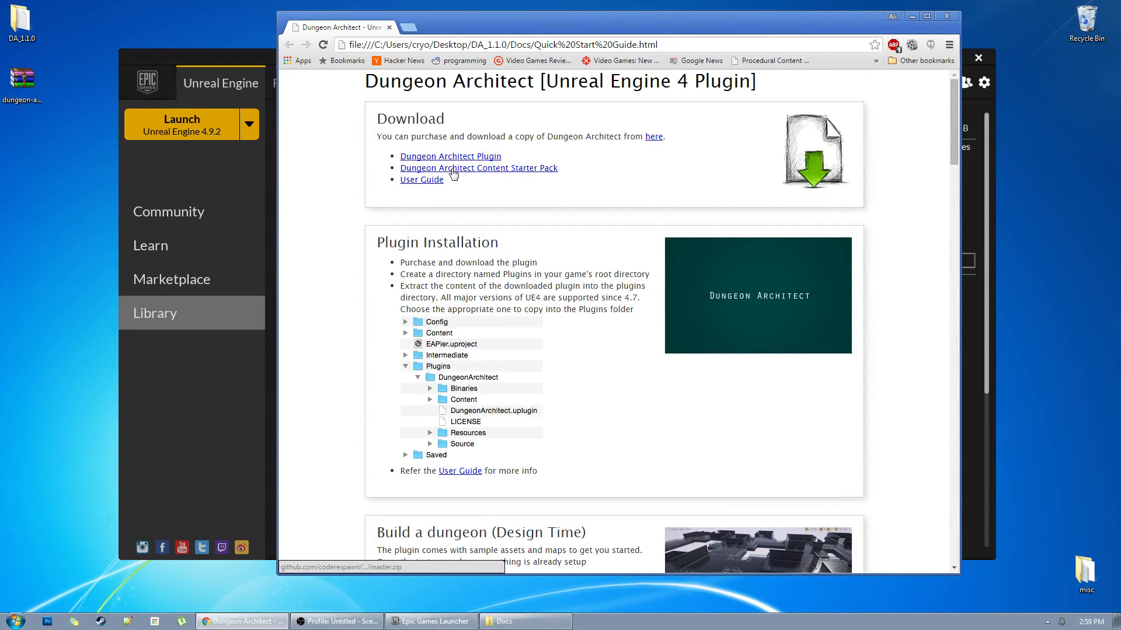
pyautogui.scroll(-5, 785, 428)
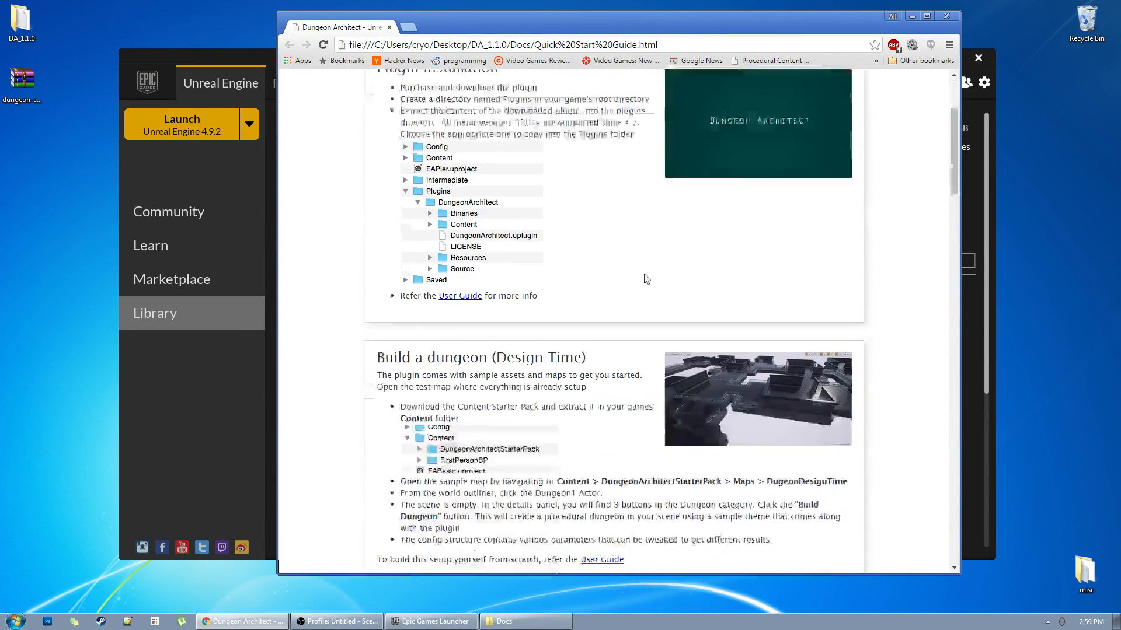
pyautogui.scroll(-10, 707, 253)
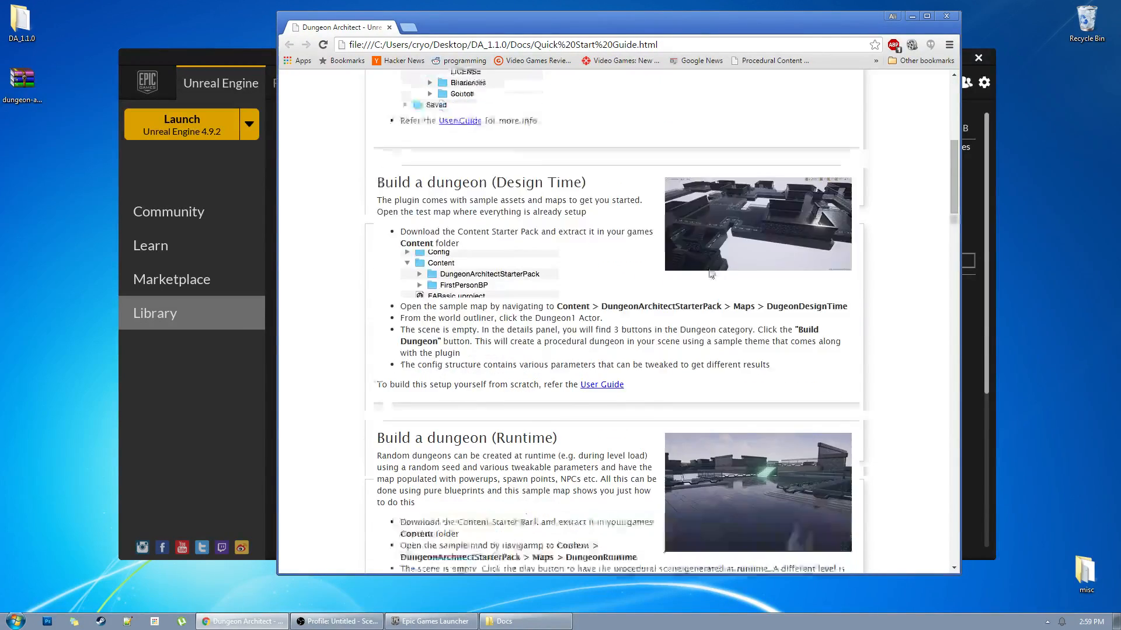
pyautogui.scroll(9, 776, 291)
pyautogui.scroll(6, 713, 307)
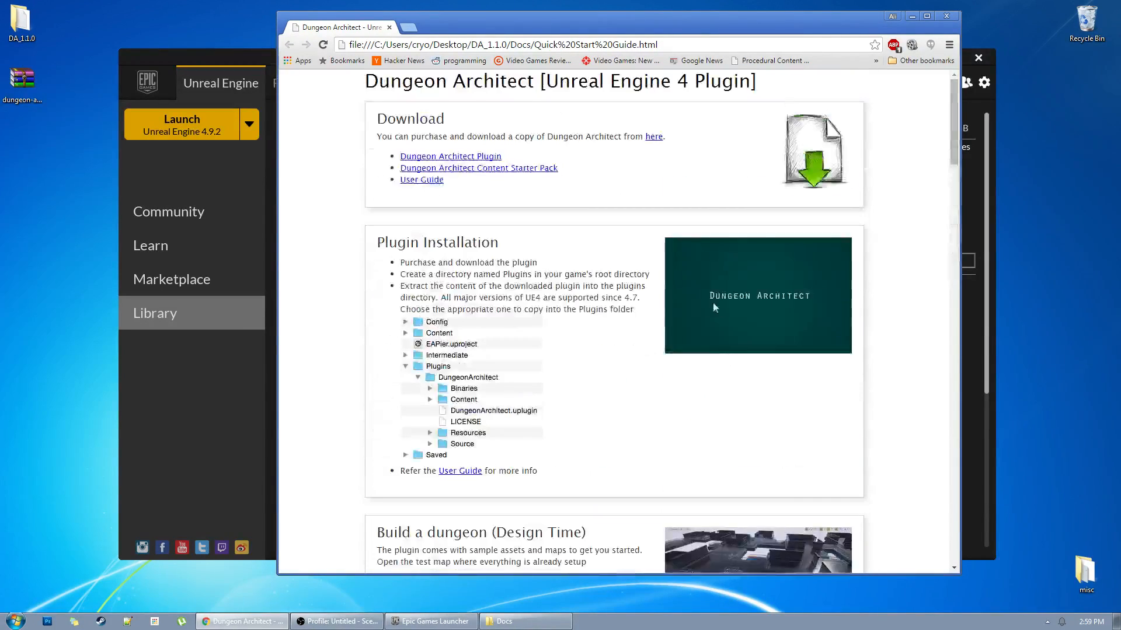
# Extract the dungeon-architect-ue4-starter-pack-master archive directly onto the desktop and open the extracted folder
pyautogui.rightClick(11, 72)
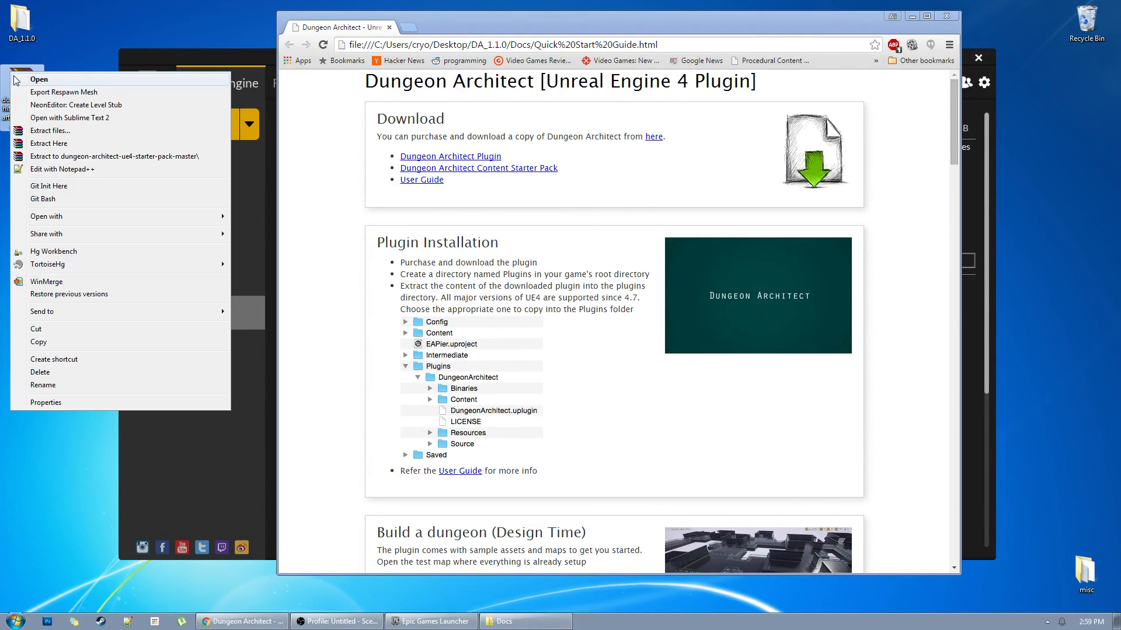
pyautogui.click(71, 143)
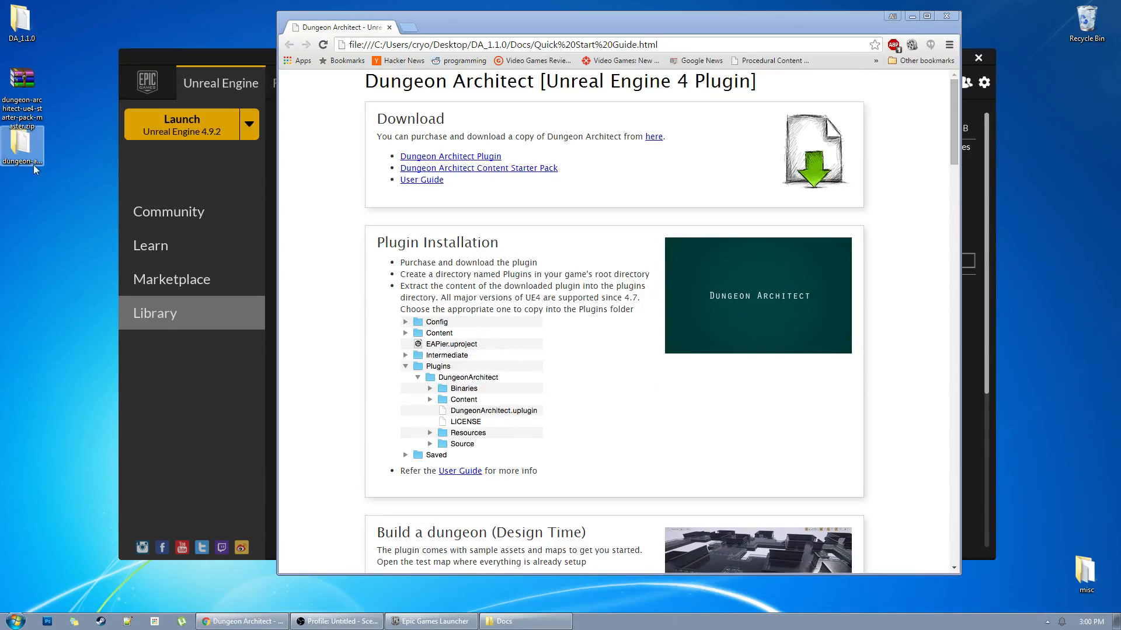
pyautogui.doubleClick(22, 145)
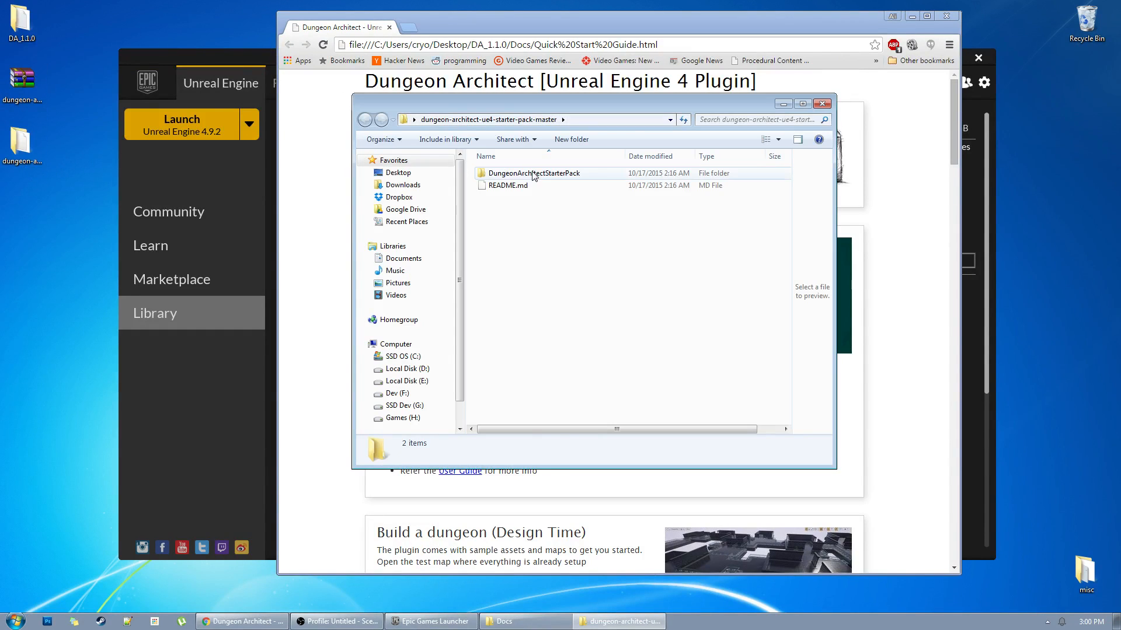
# Copy the DungeonArchitectStarterPack folder from the extracted starter pack
pyautogui.rightClick(534, 175)
pyautogui.click(496, 226)
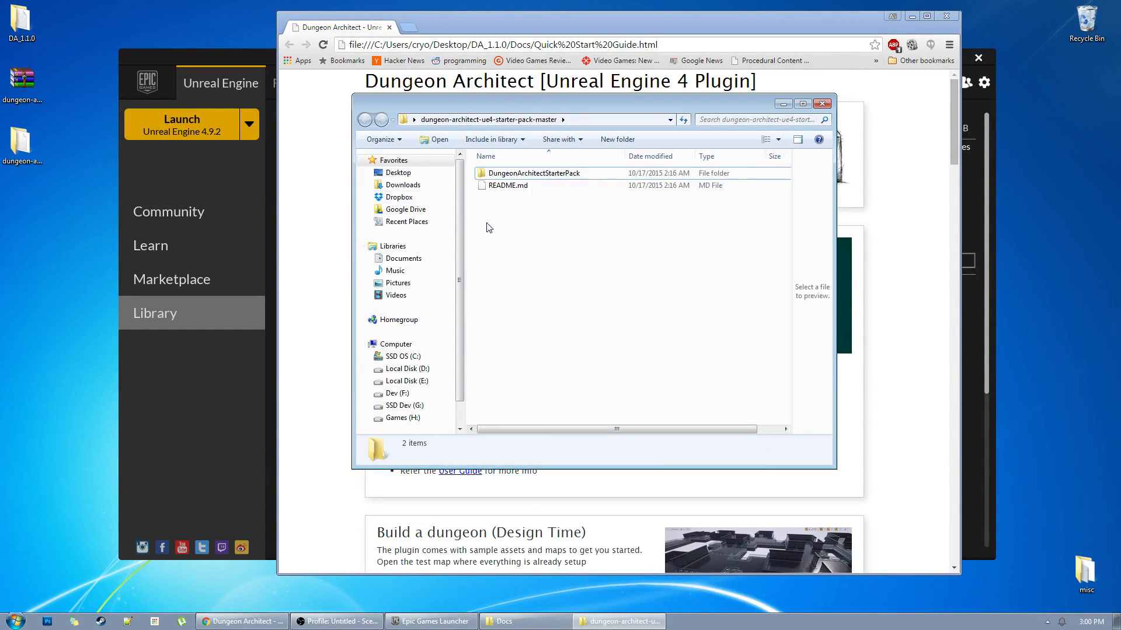
pyautogui.rightClick(506, 175)
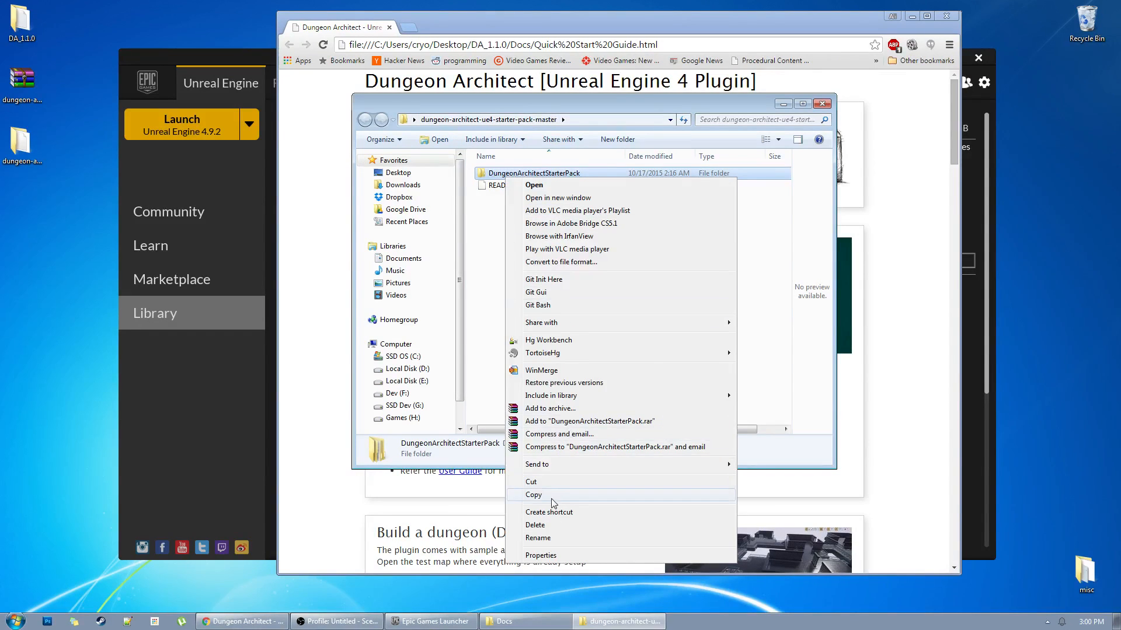
pyautogui.click(551, 497)
# Switch to the Epic Games Launcher, show the DATutorial project's folder and paste the copied starter pack into its Content folder
pyautogui.click(220, 55)
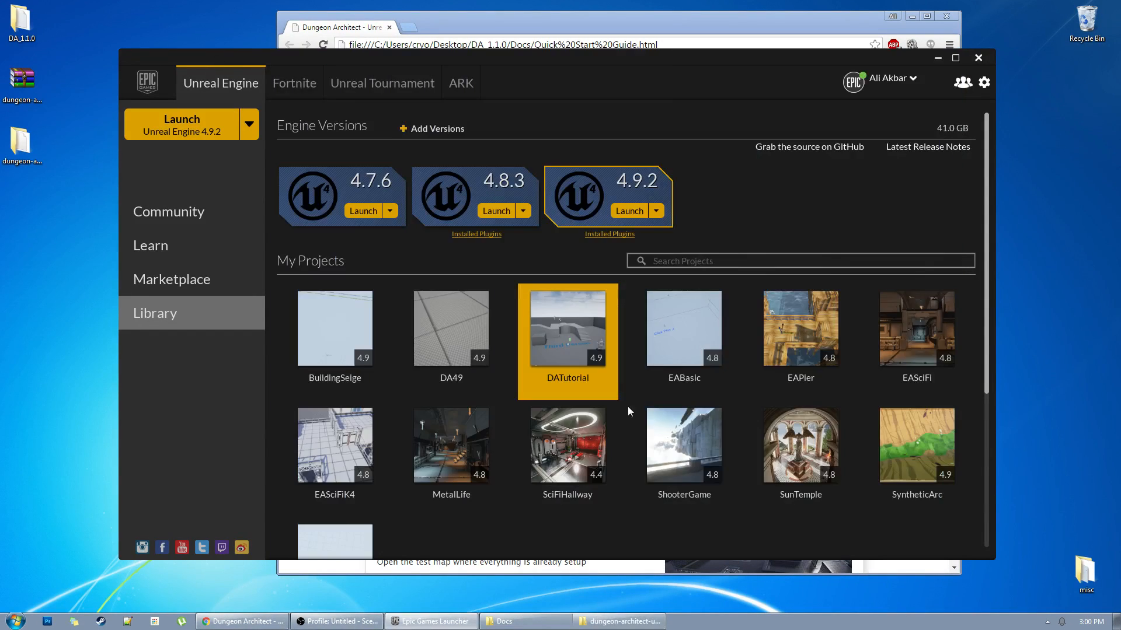
pyautogui.rightClick(539, 319)
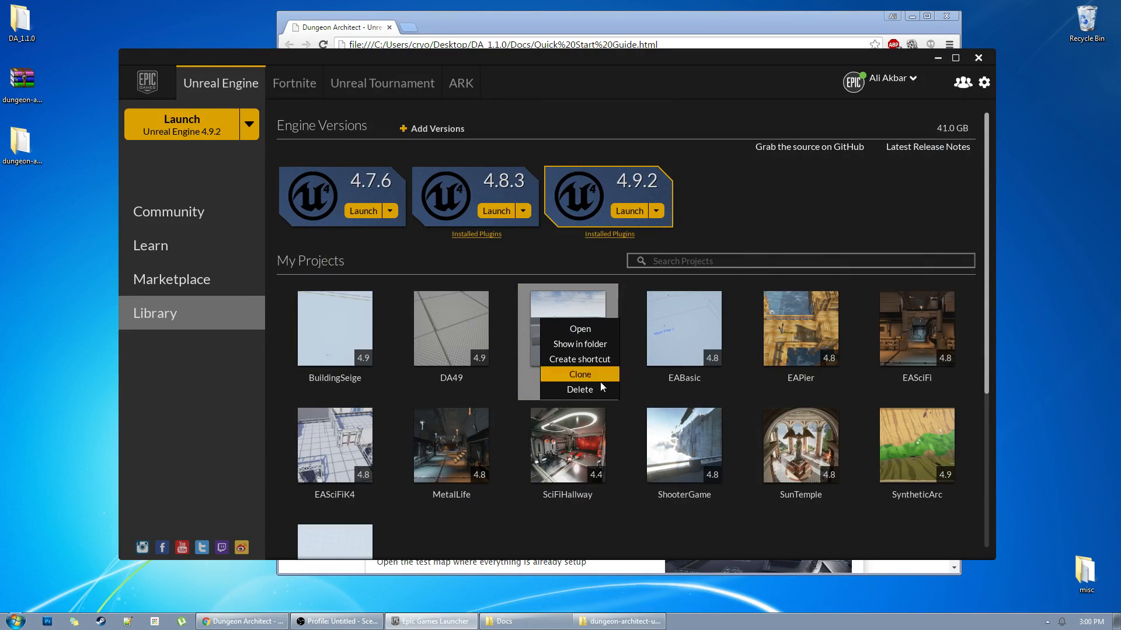
pyautogui.click(579, 346)
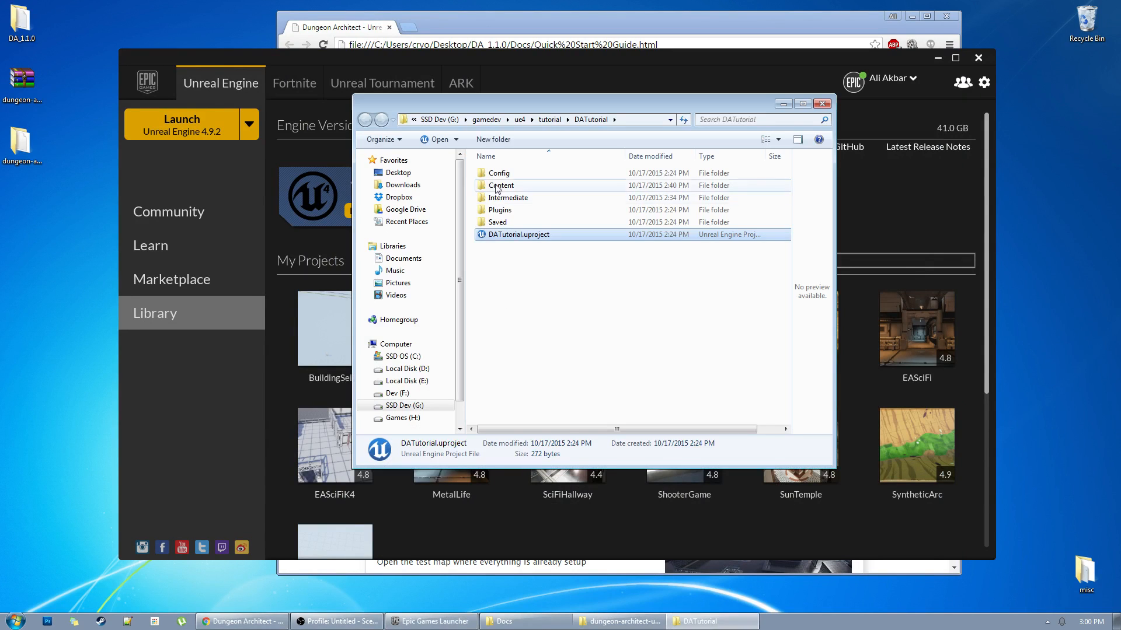
pyautogui.doubleClick(501, 185)
pyautogui.rightClick(533, 319)
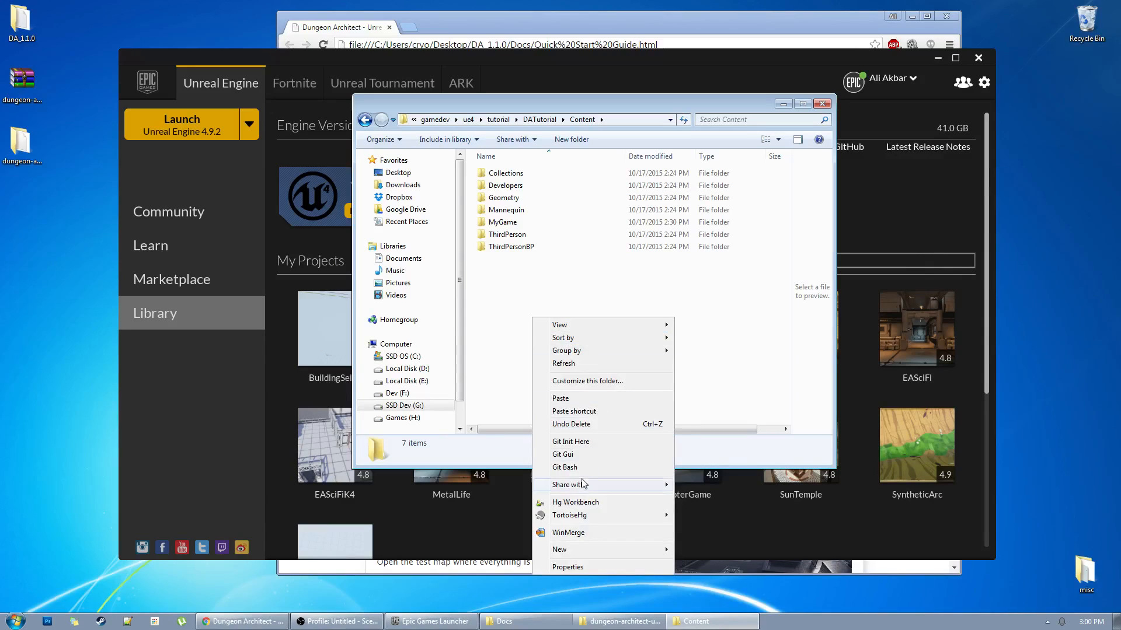
pyautogui.click(578, 402)
pyautogui.click(566, 351)
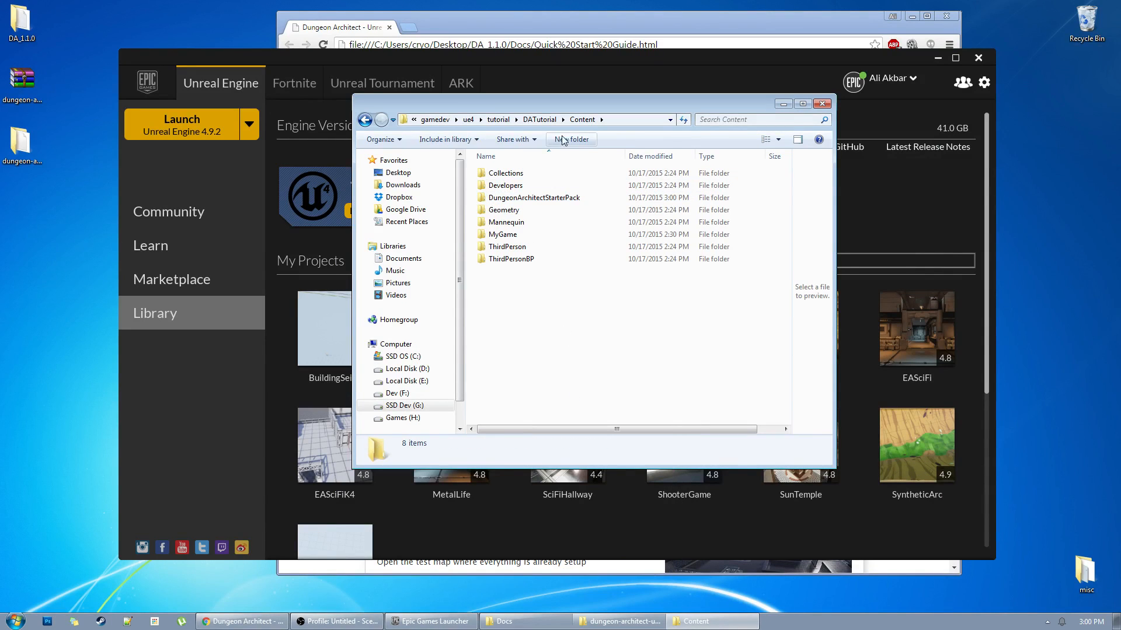
# Open DATutorial.uproject from the project's root folder in Unreal Editor and enlarge the Content Browser area
pyautogui.click(544, 119)
pyautogui.doubleClick(512, 235)
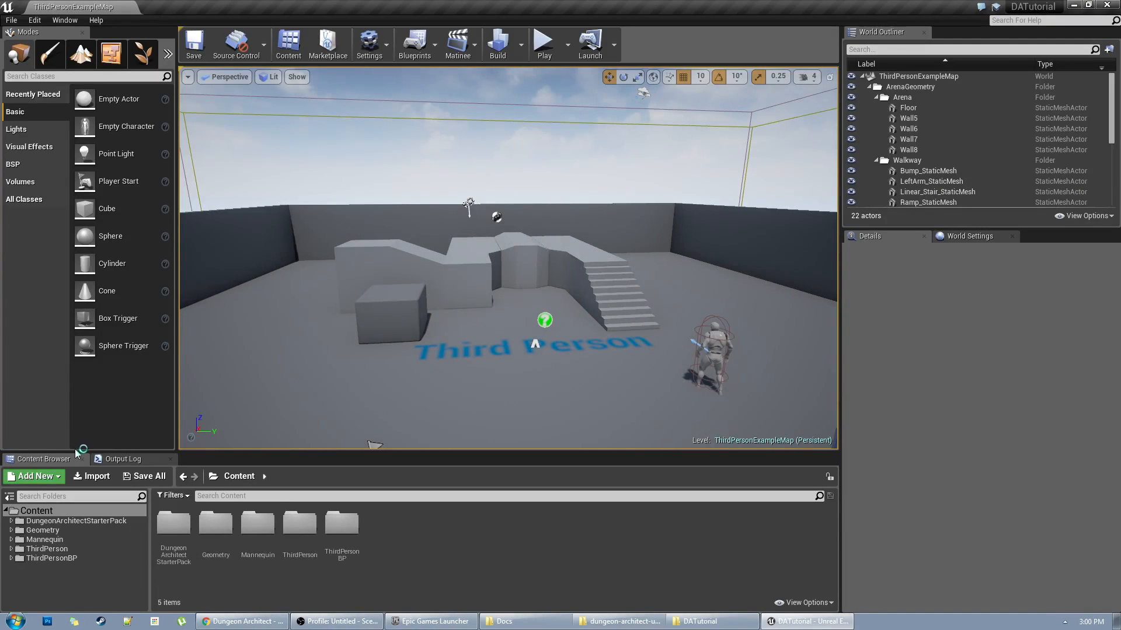
pyautogui.moveTo(74, 453); pyautogui.dragTo(69, 325)
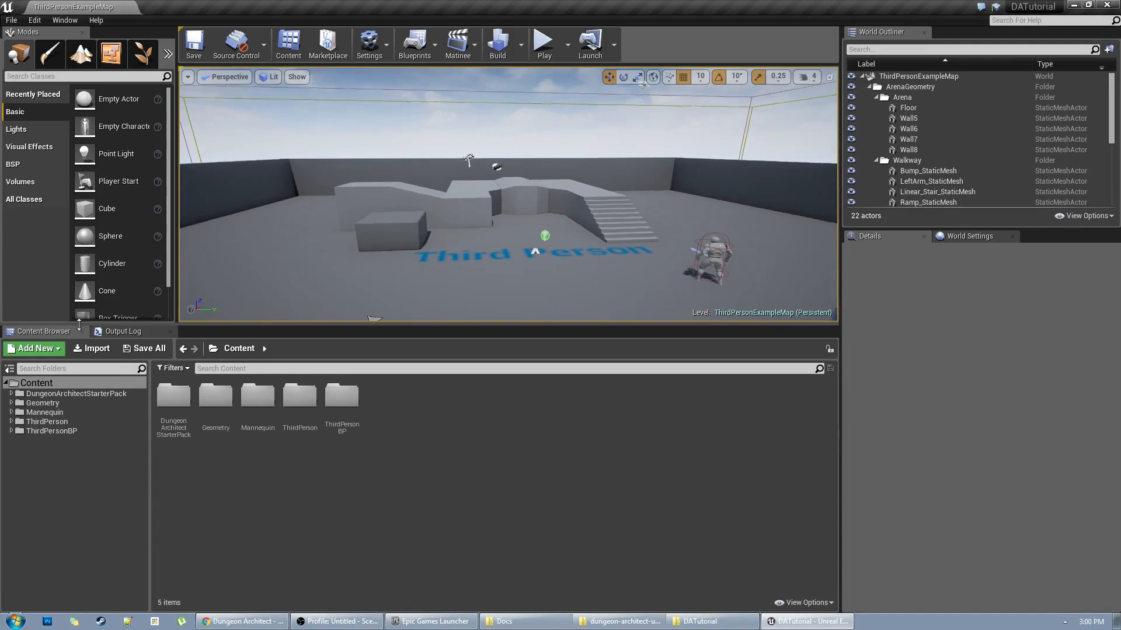
# Browse the DungeonArchitectStarterPack content folders and open the DugeonDesignTime map from Maps
pyautogui.click(63, 395)
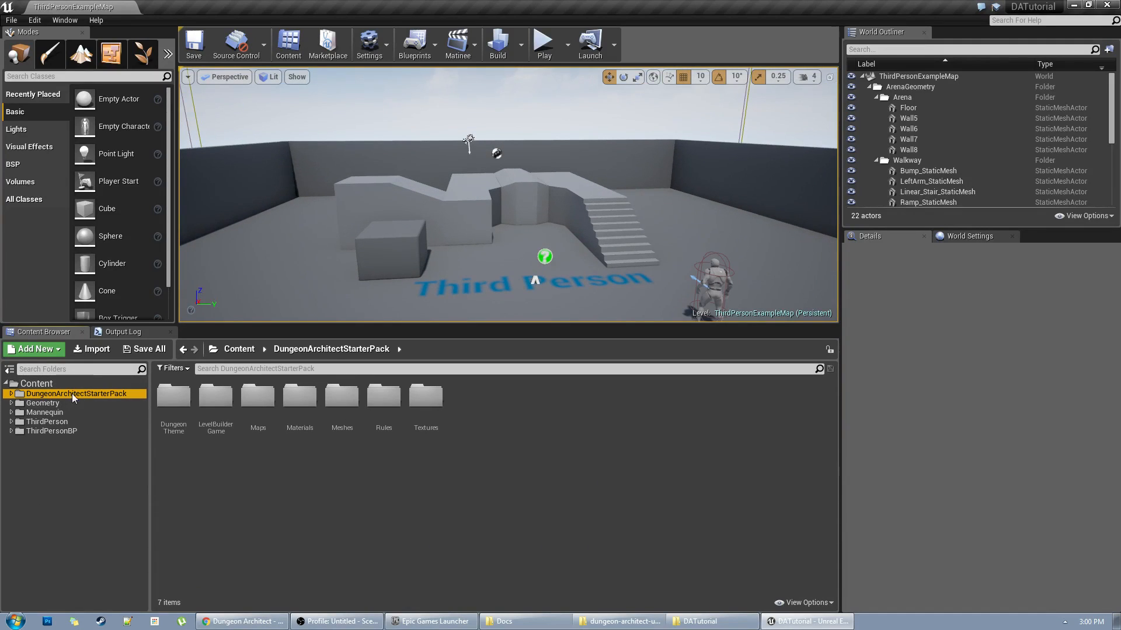
pyautogui.click(11, 395)
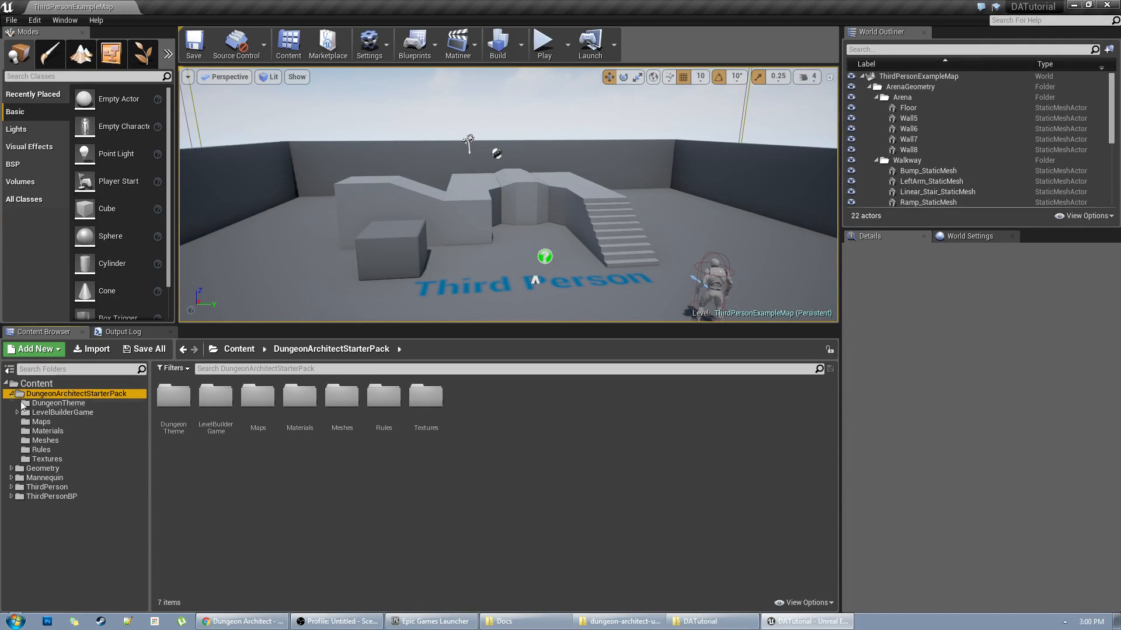
pyautogui.click(49, 423)
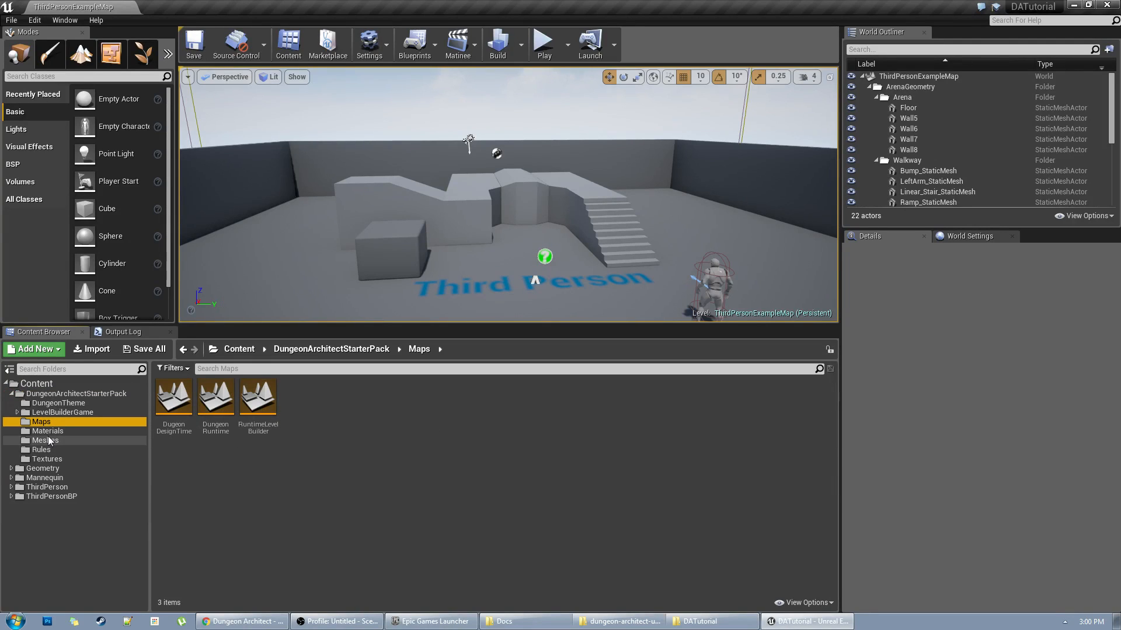
pyautogui.click(63, 405)
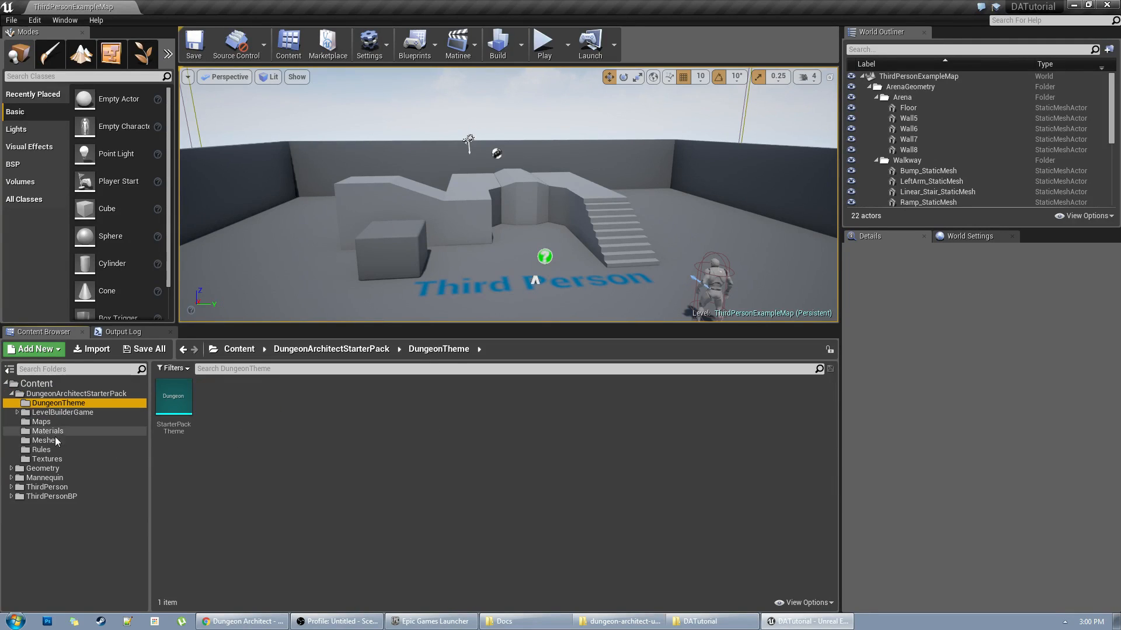
pyautogui.click(41, 421)
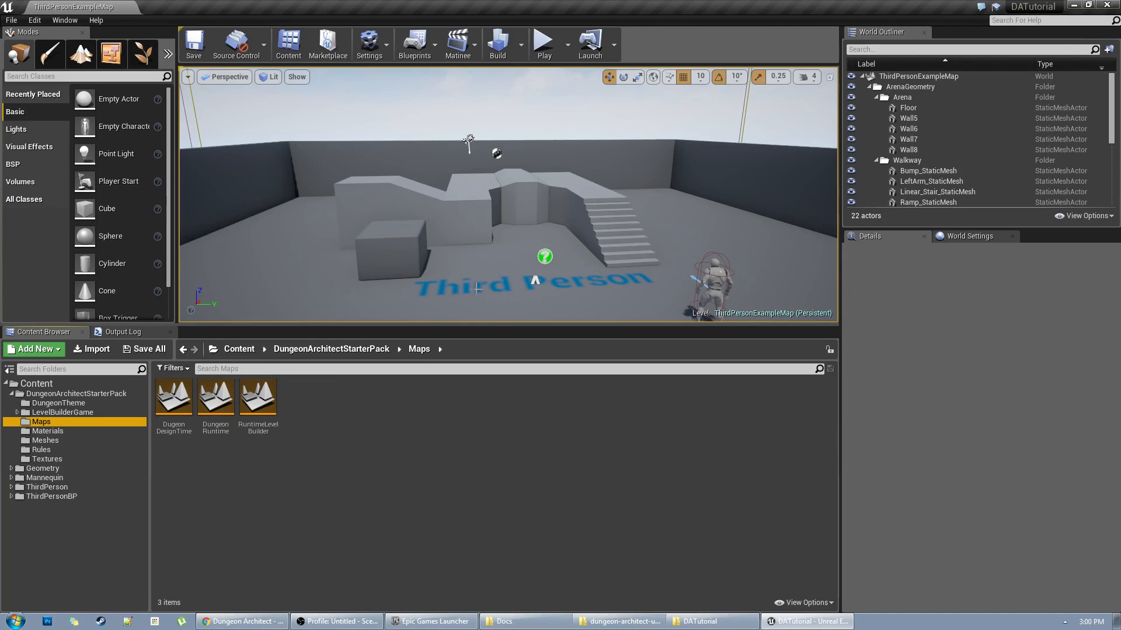
pyautogui.doubleClick(176, 406)
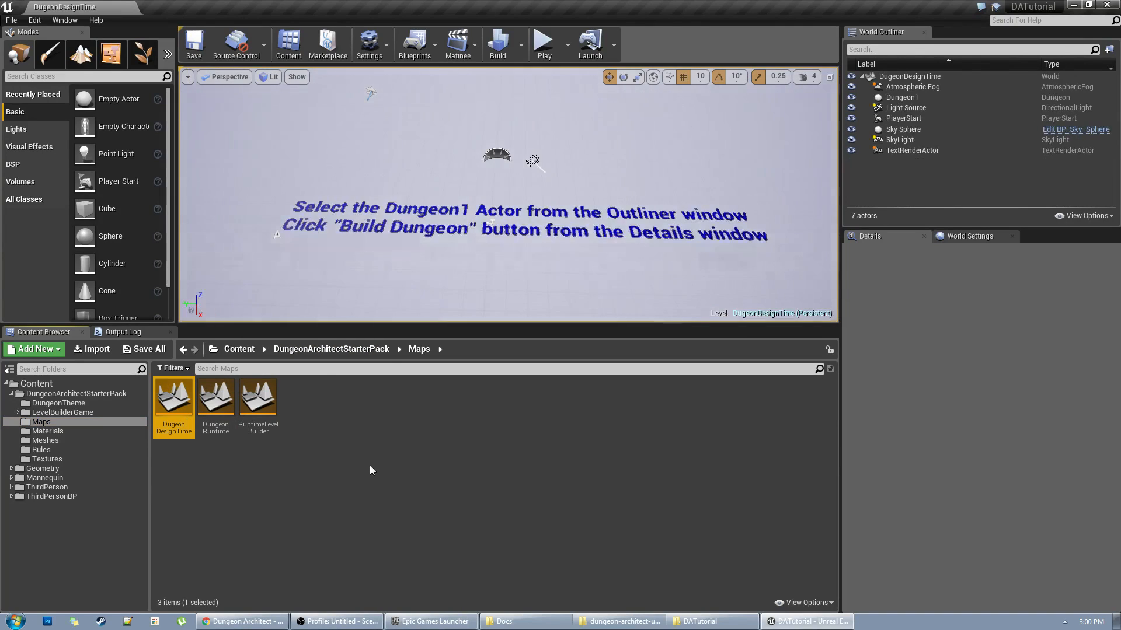
pyautogui.moveTo(365, 242); pyautogui.dragTo(409, 244, button='right')
# Select the Dungeon1 actor and build its dungeon with the StarterPackTheme
pyautogui.click(902, 97)
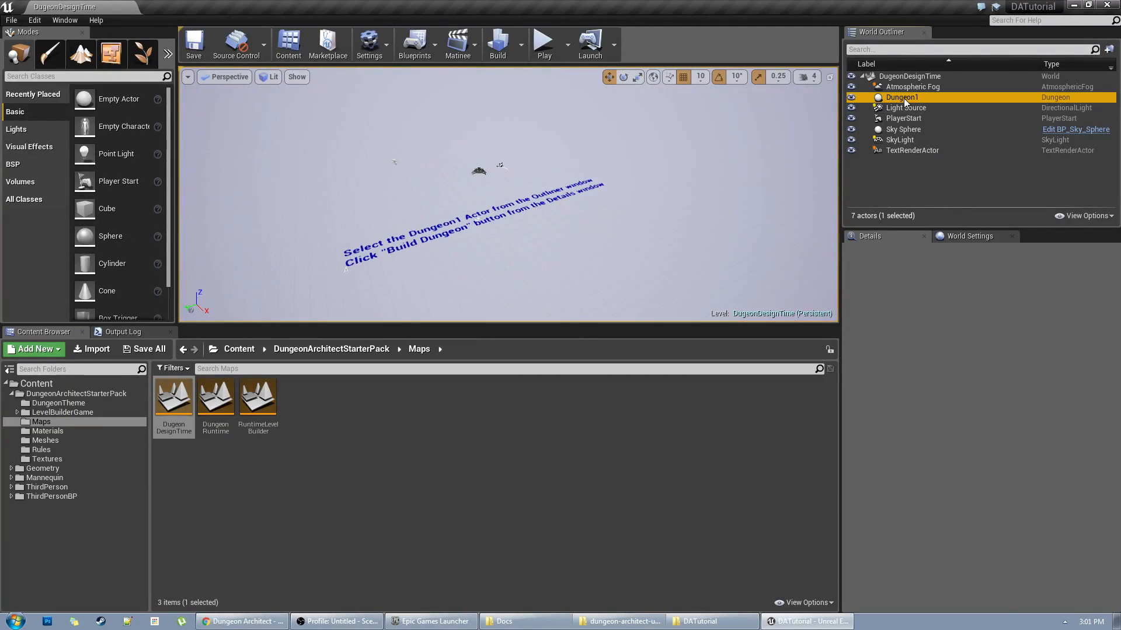
pyautogui.scroll(-2, 961, 501)
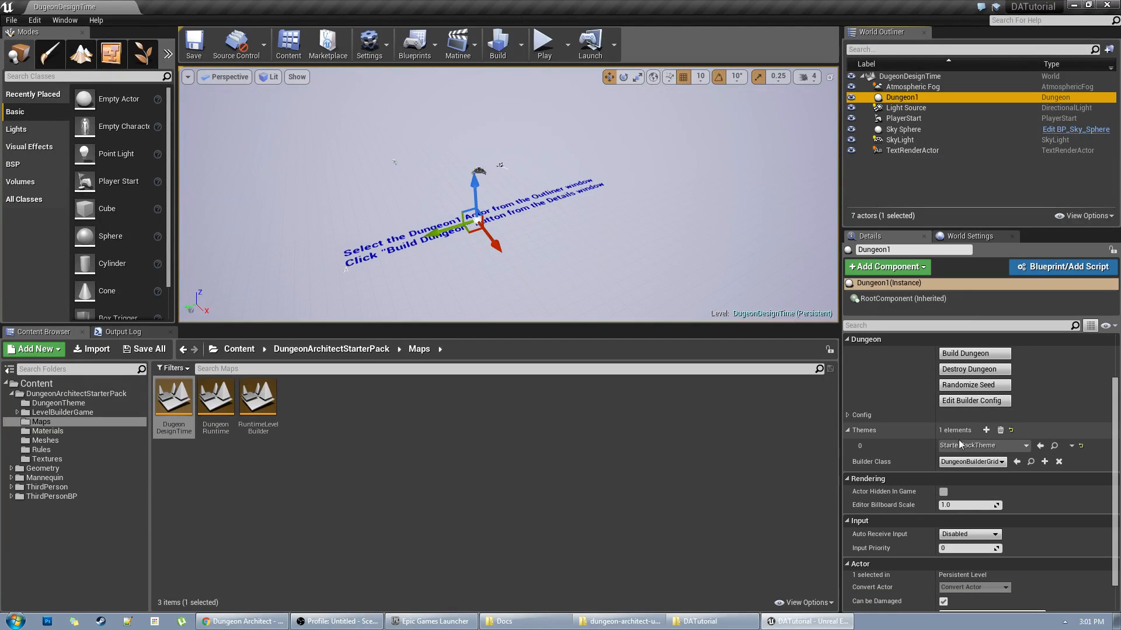
pyautogui.scroll(3, 1011, 448)
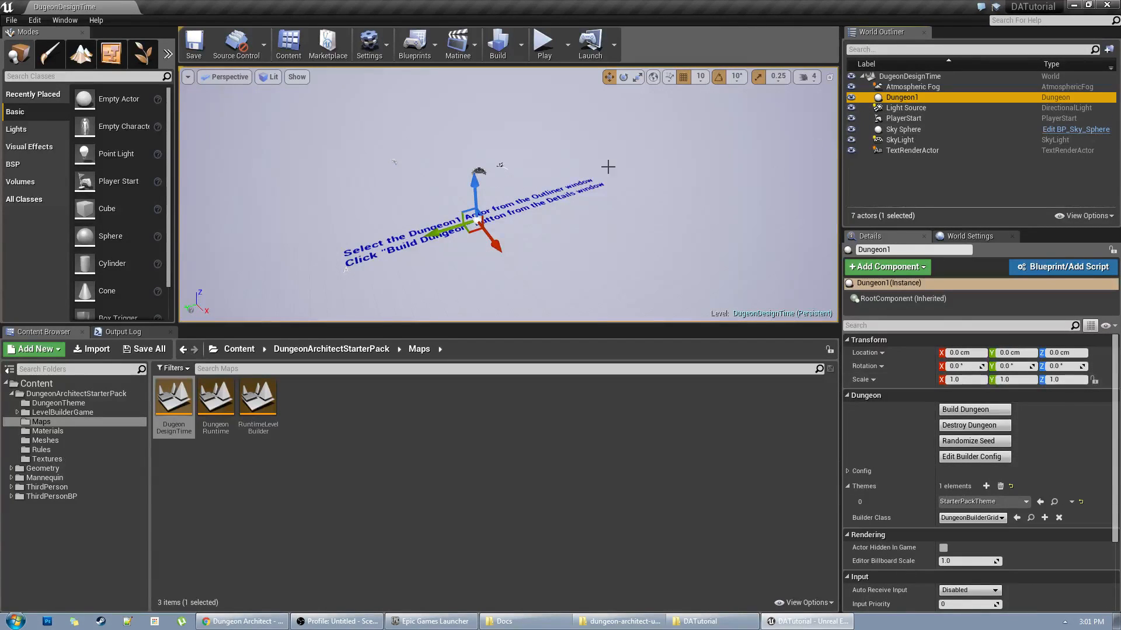
pyautogui.moveTo(607, 167); pyautogui.dragTo(563, 170, button='right')
pyautogui.press('w')
pyautogui.press('s')
pyautogui.moveTo(721, 174); pyautogui.dragTo(724, 175, button='right')
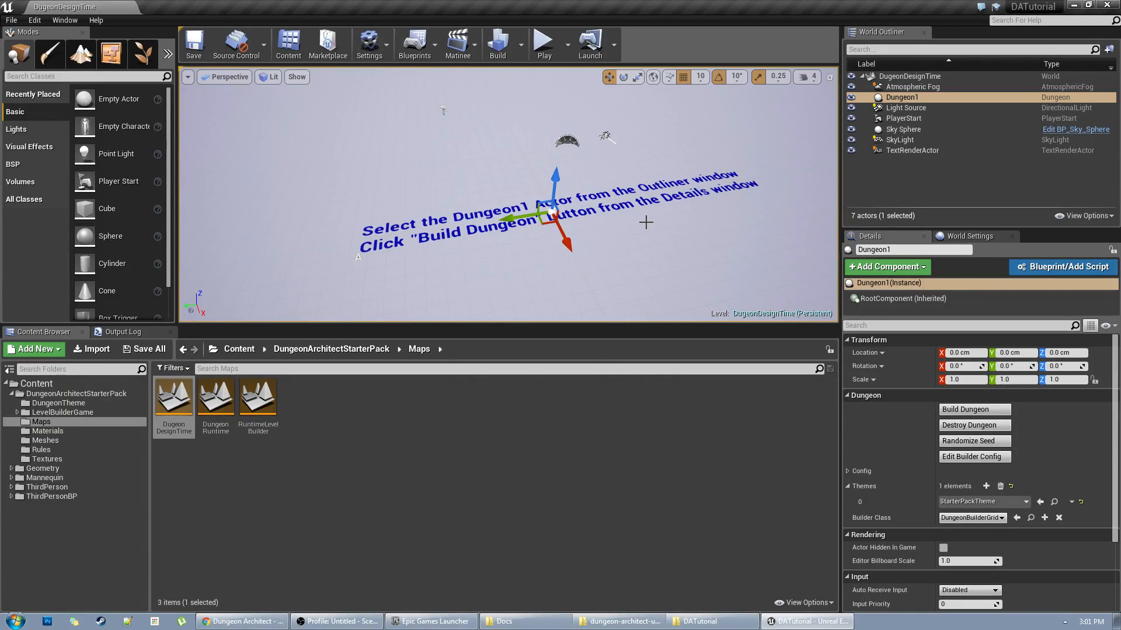
pyautogui.click(973, 409)
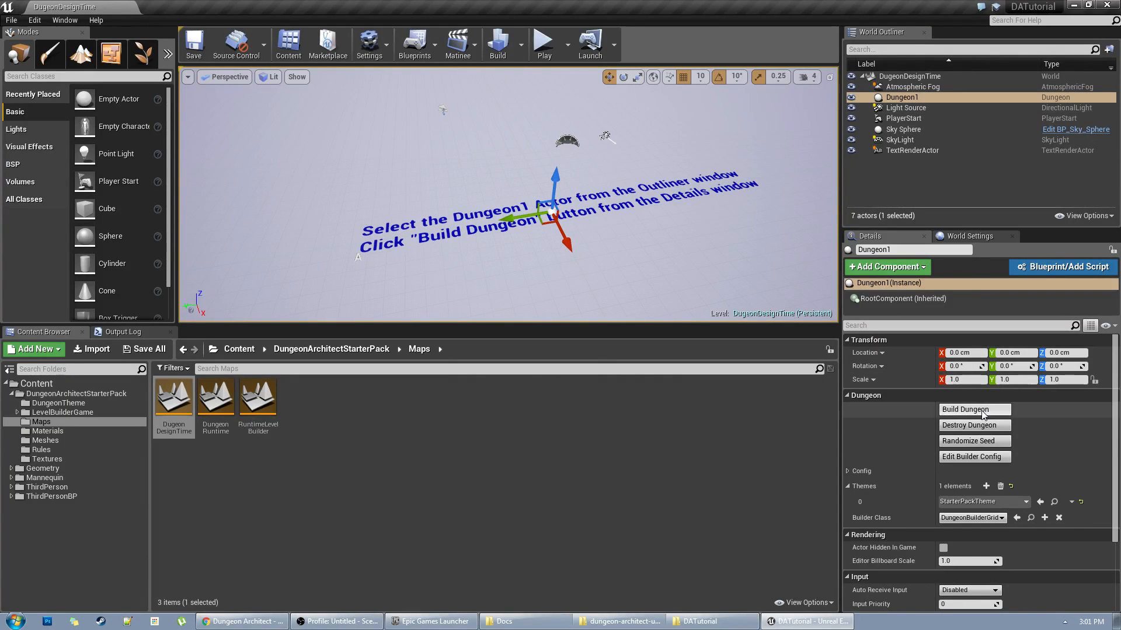
# Inspect the generated dungeon in the viewport and walk through it in play mode
pyautogui.moveTo(598, 241); pyautogui.dragTo(266, 246, button='right')
pyautogui.press('s')
pyautogui.press('w')
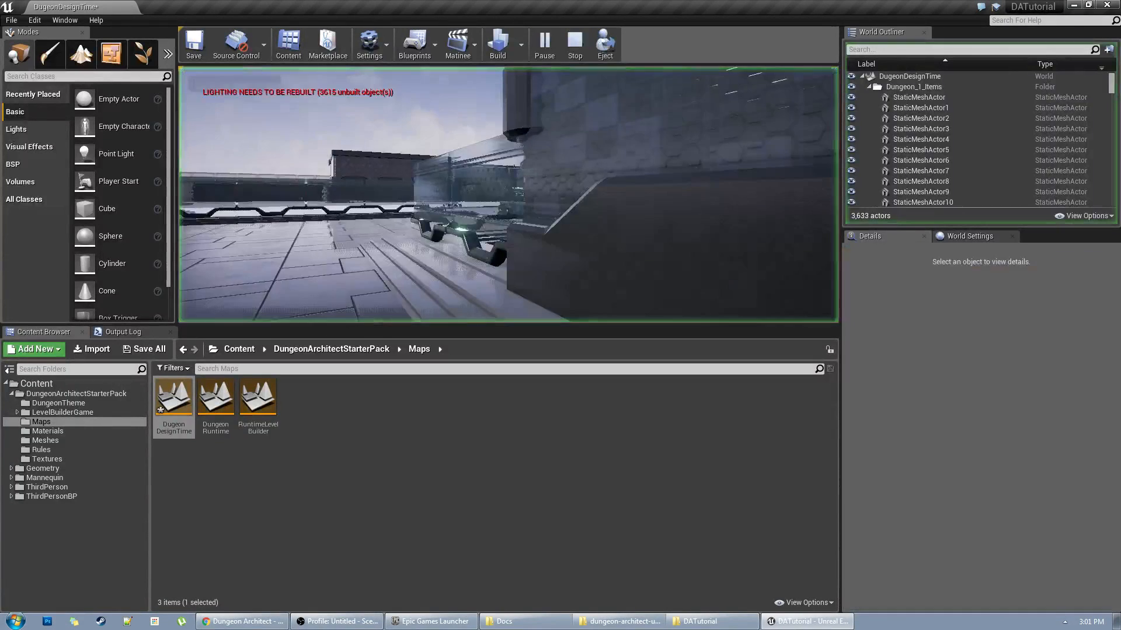
# Look around the generated dungeon in play mode, stop playing and view the dungeon from above in the editor
pyautogui.click(570, 169)
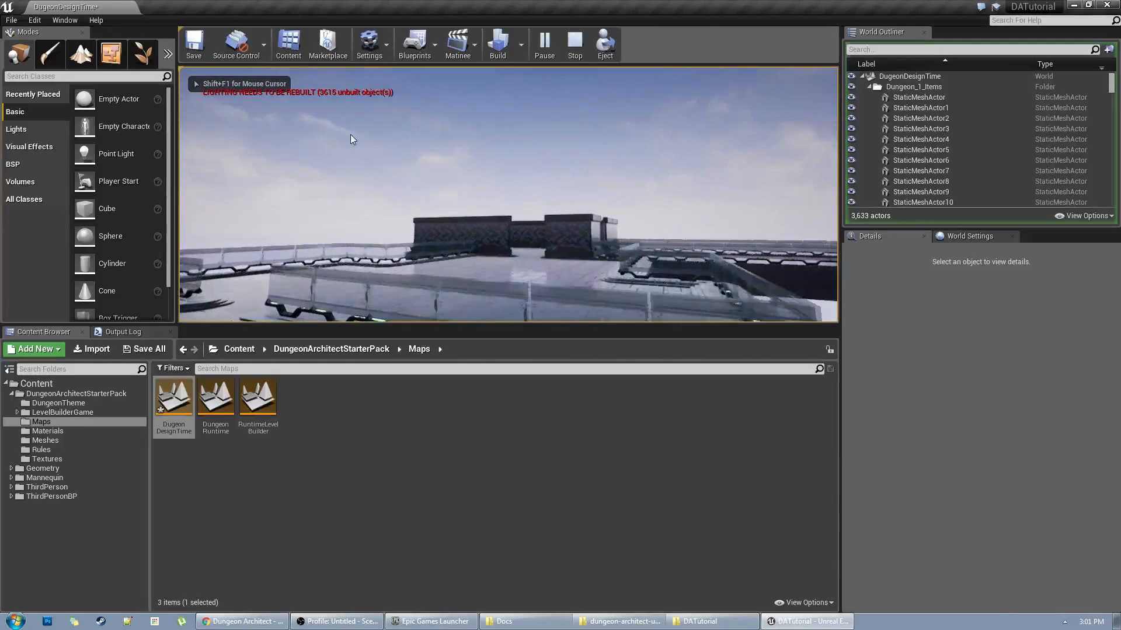
pyautogui.press('Escape')
pyautogui.moveTo(469, 204); pyautogui.dragTo(522, 216, button='right')
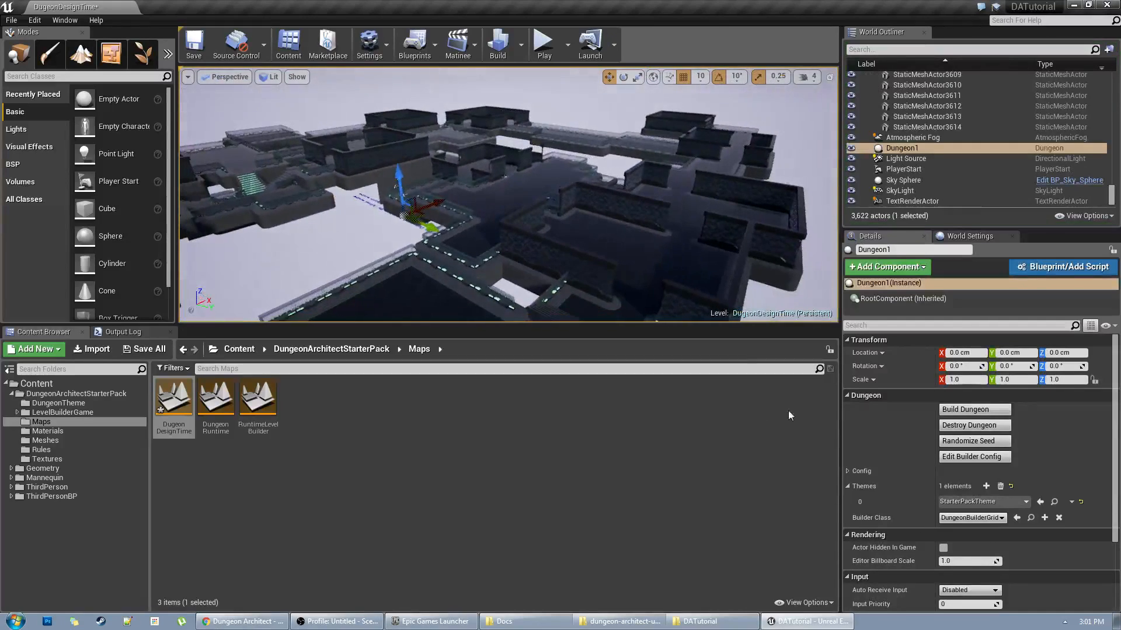
# Expand Dungeon1's Config settings, set the Seed to 1 and rebuild the dungeon to view the new layout
pyautogui.click(848, 471)
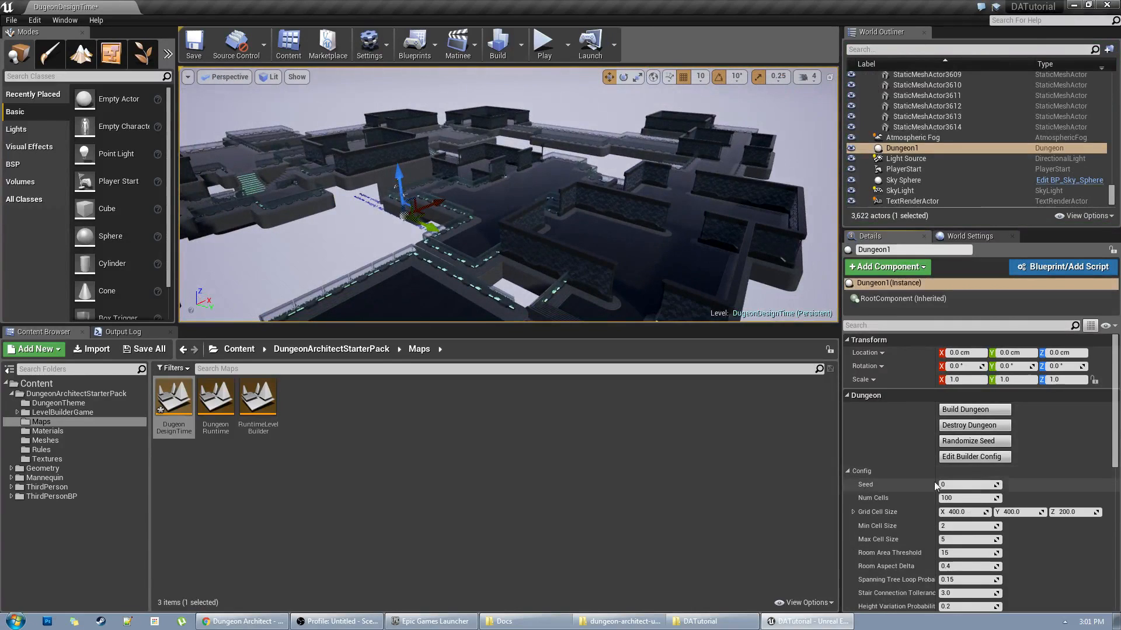
pyautogui.scroll(-3, 987, 499)
pyautogui.scroll(-2, 986, 501)
pyautogui.scroll(3, 963, 455)
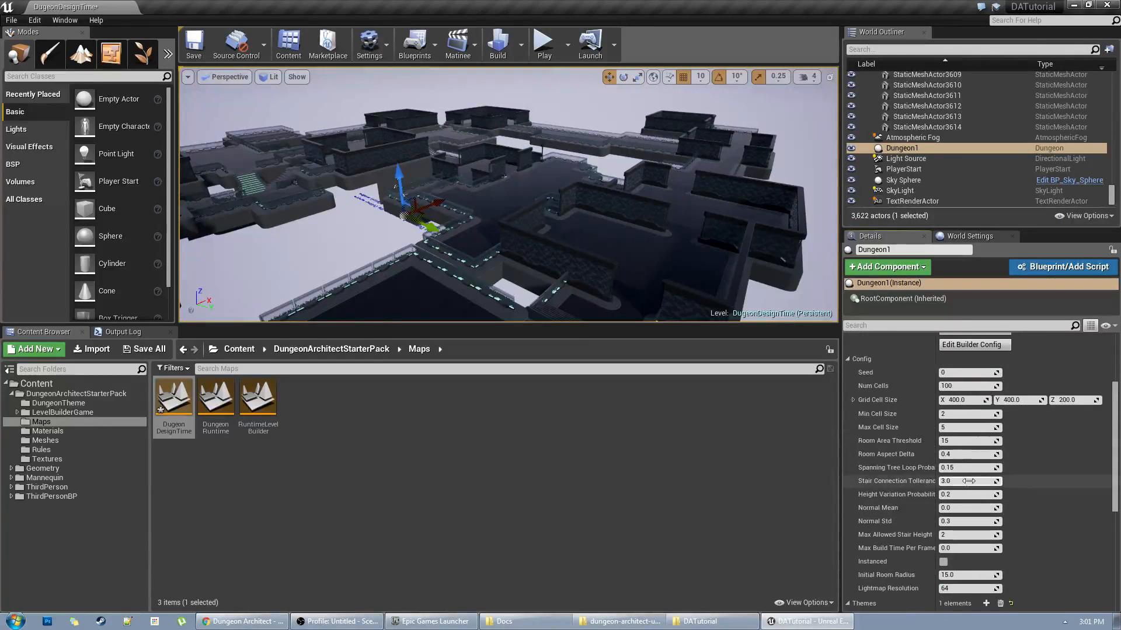
pyautogui.click(956, 411)
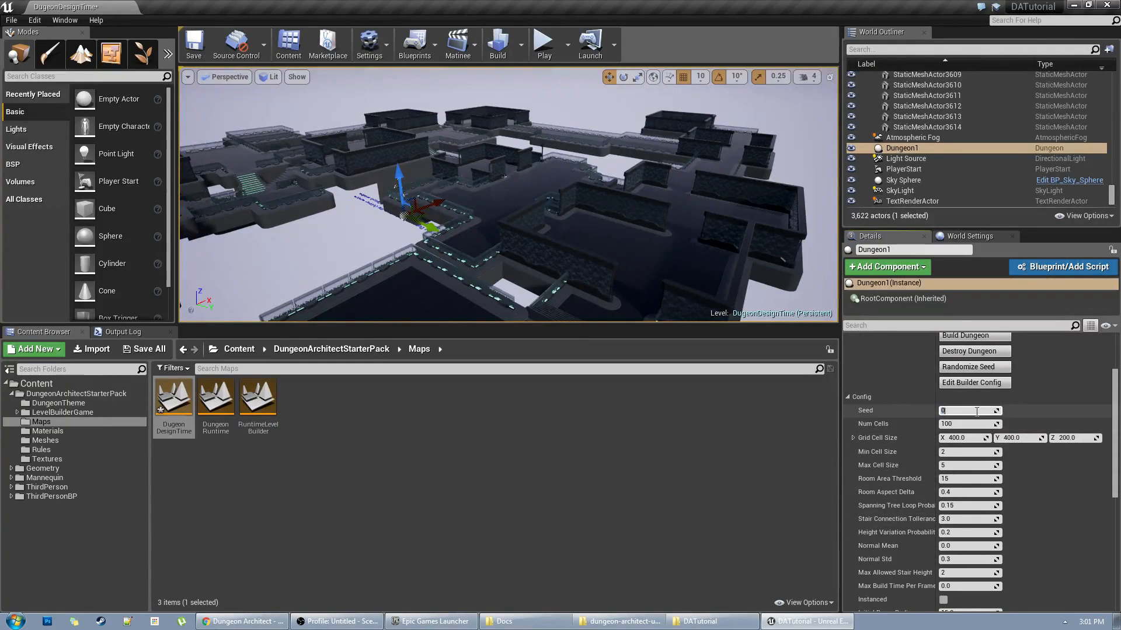
pyautogui.press('Return')
pyautogui.scroll(1, 969, 379)
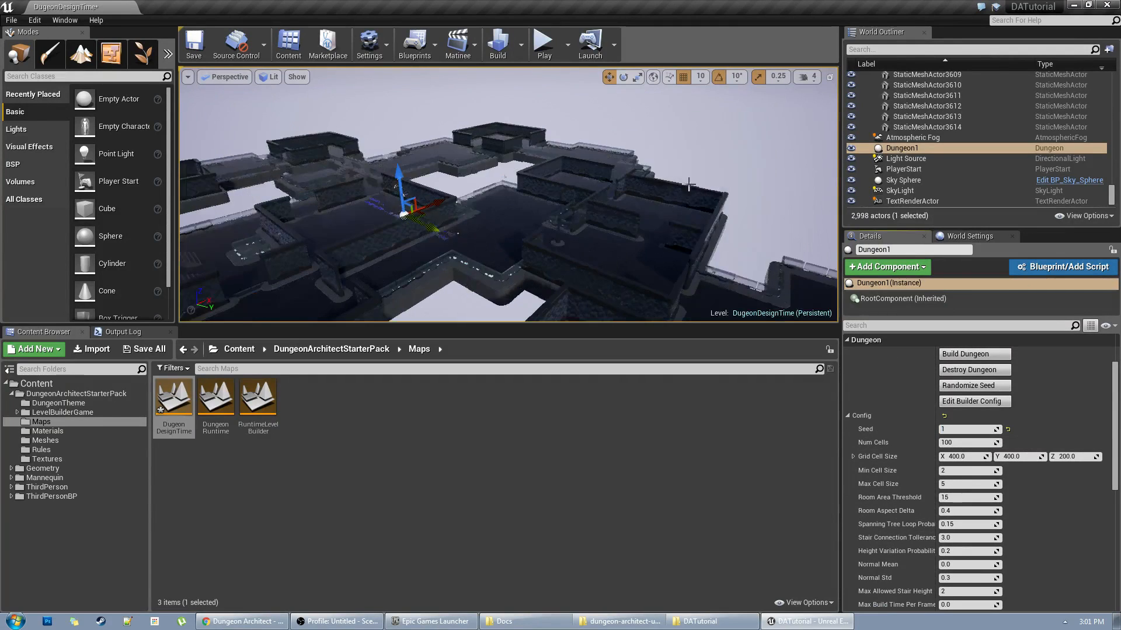
pyautogui.moveTo(684, 235); pyautogui.dragTo(799, 289, button='right')
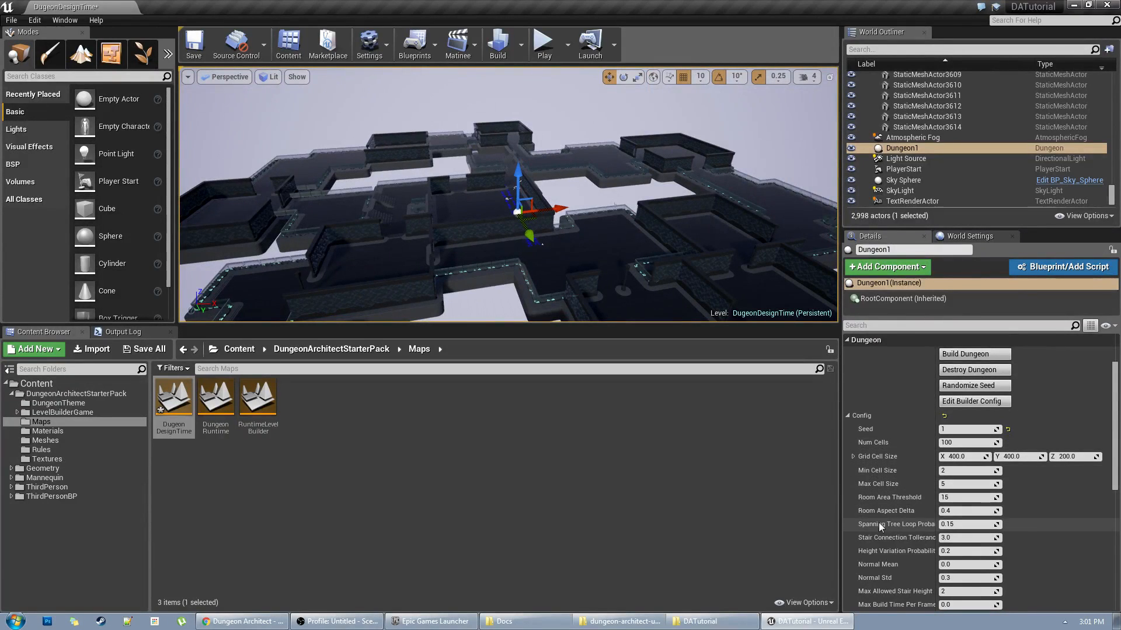
# Review Dungeon1's remaining Config parameters and inspect the rebuilt dungeon's overall layout
pyautogui.scroll(-3, 857, 460)
pyautogui.scroll(-4, 880, 475)
pyautogui.scroll(5, 936, 458)
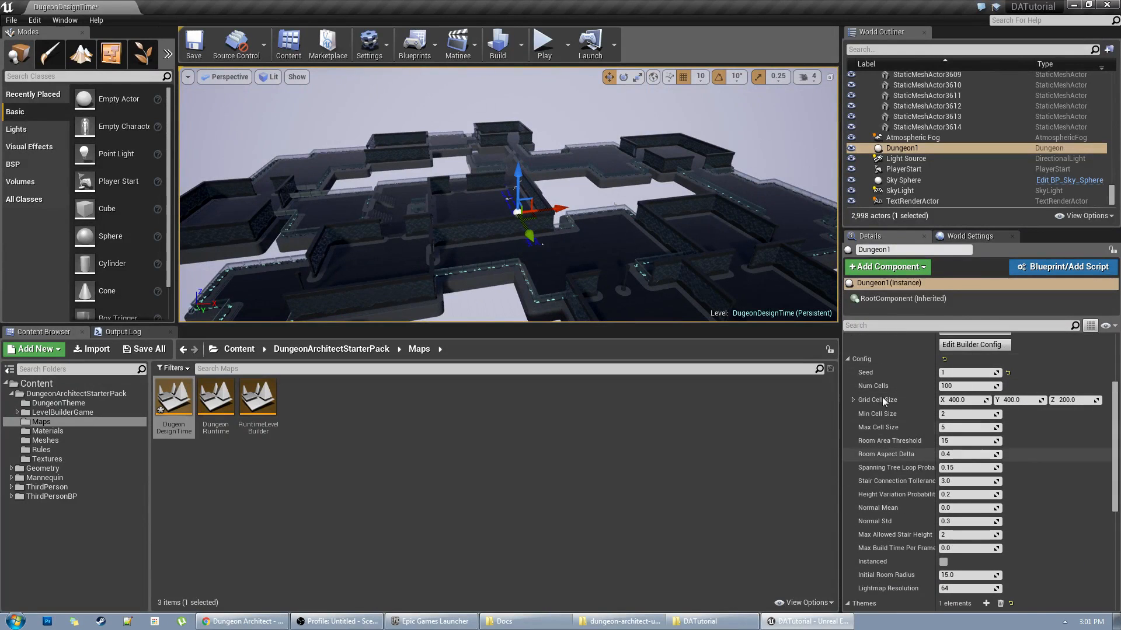
pyautogui.scroll(-3, 936, 496)
pyautogui.scroll(7, 934, 495)
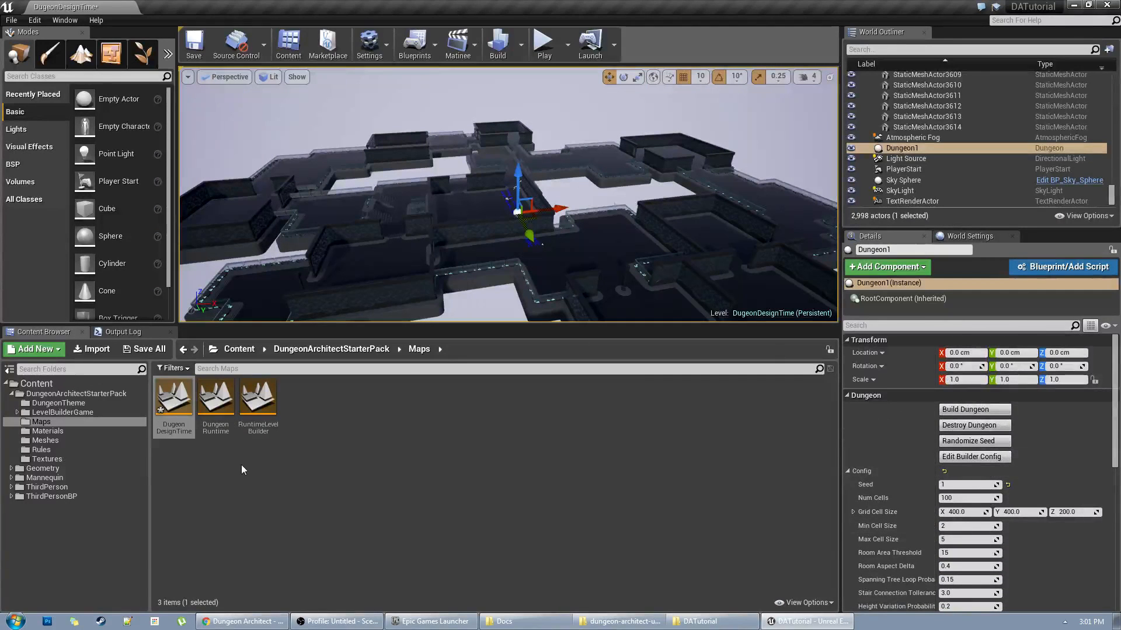
pyautogui.moveTo(286, 261); pyautogui.dragTo(446, 236, button='right')
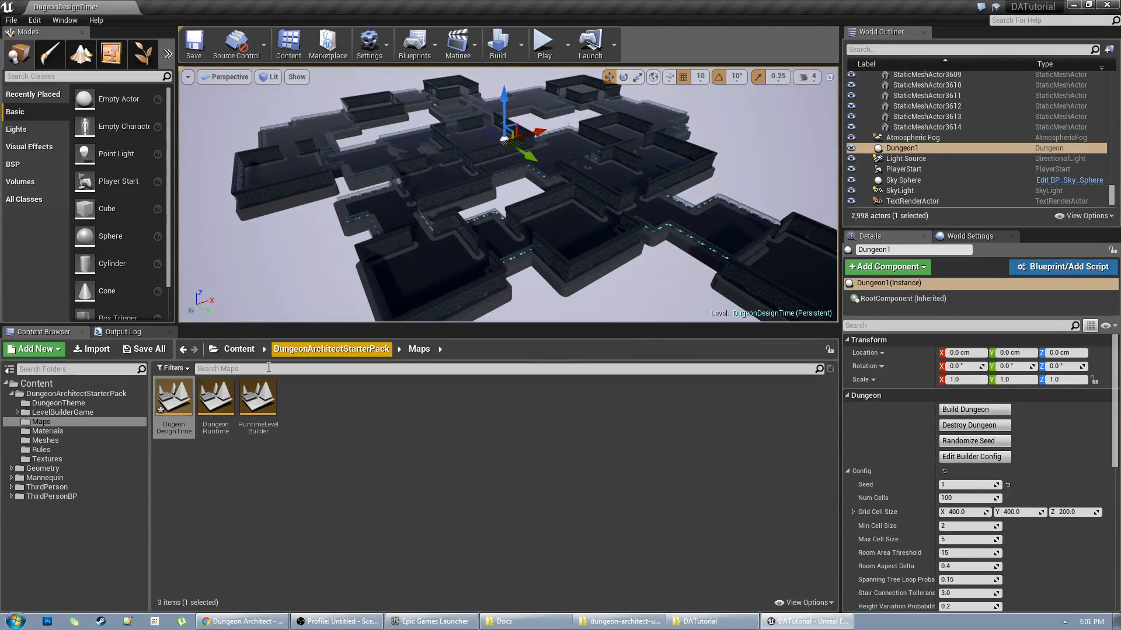
# Open the DungeonRuntime map without saving the changes to DugeonDesignTime
pyautogui.doubleClick(216, 415)
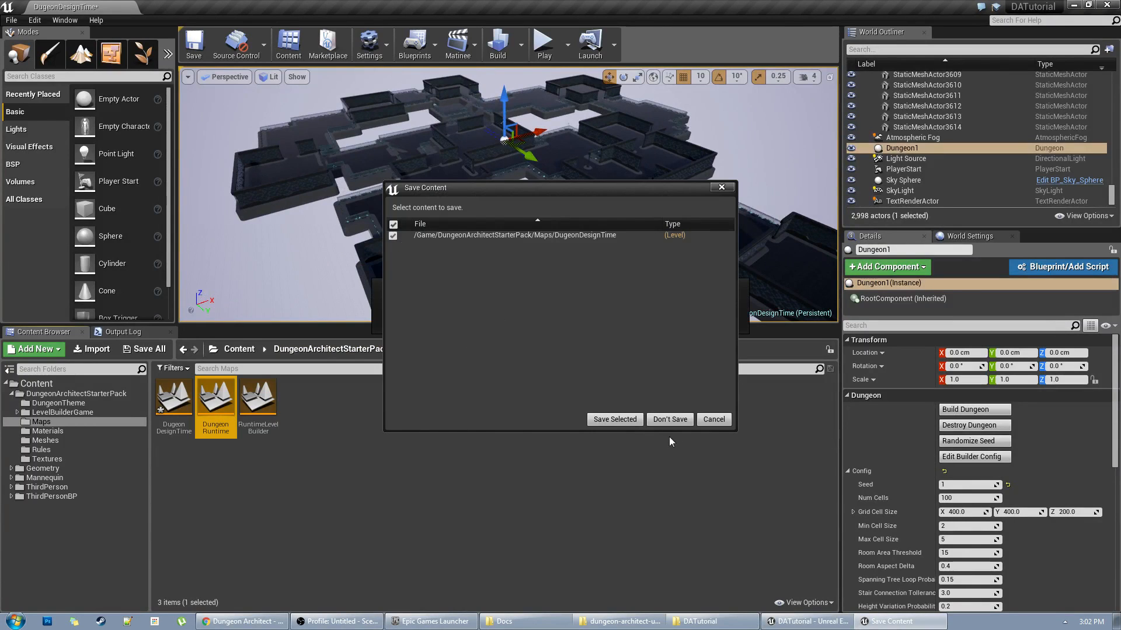
pyautogui.click(671, 424)
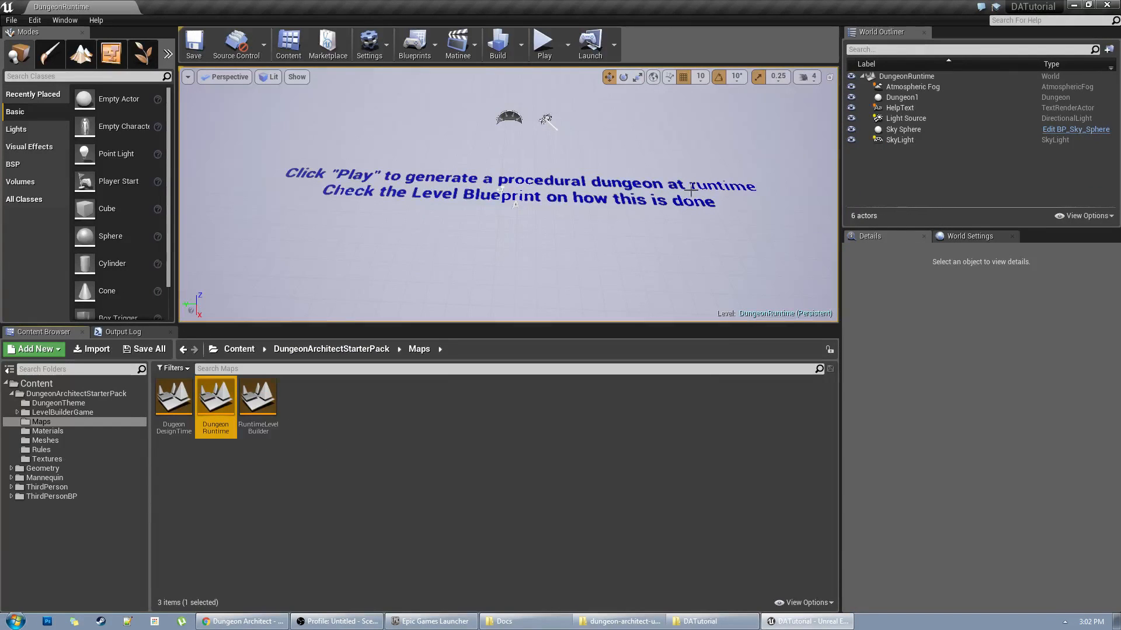
pyautogui.moveTo(473, 184); pyautogui.dragTo(488, 175, button='right')
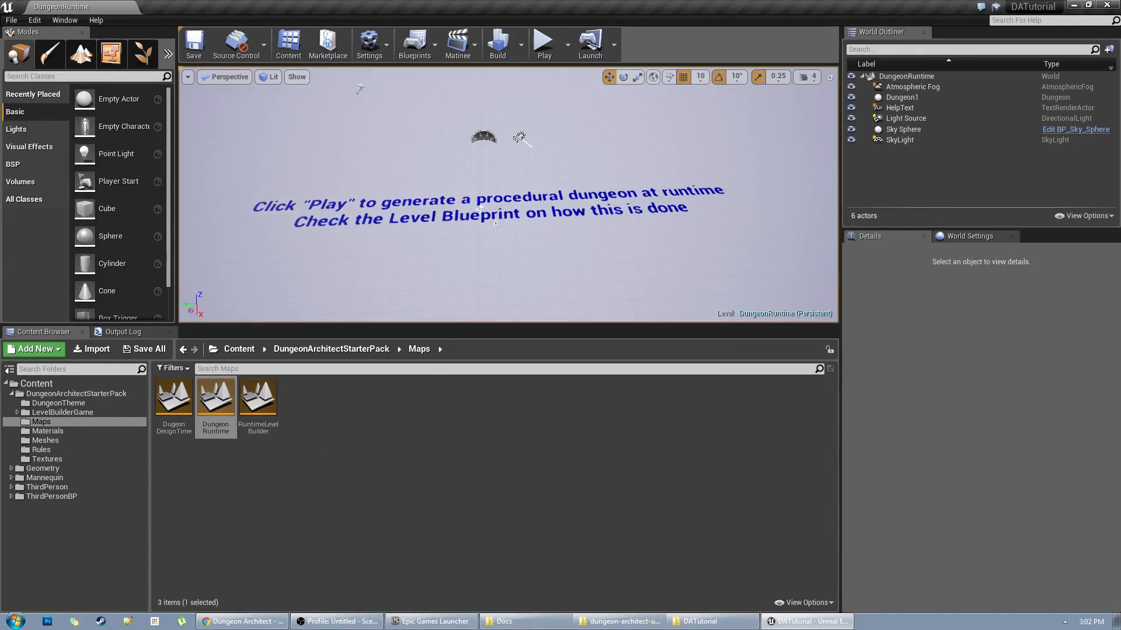
# Play the DungeonRuntime level twice, flying around each dungeon generated at runtime and stopping after each run
pyautogui.click(542, 52)
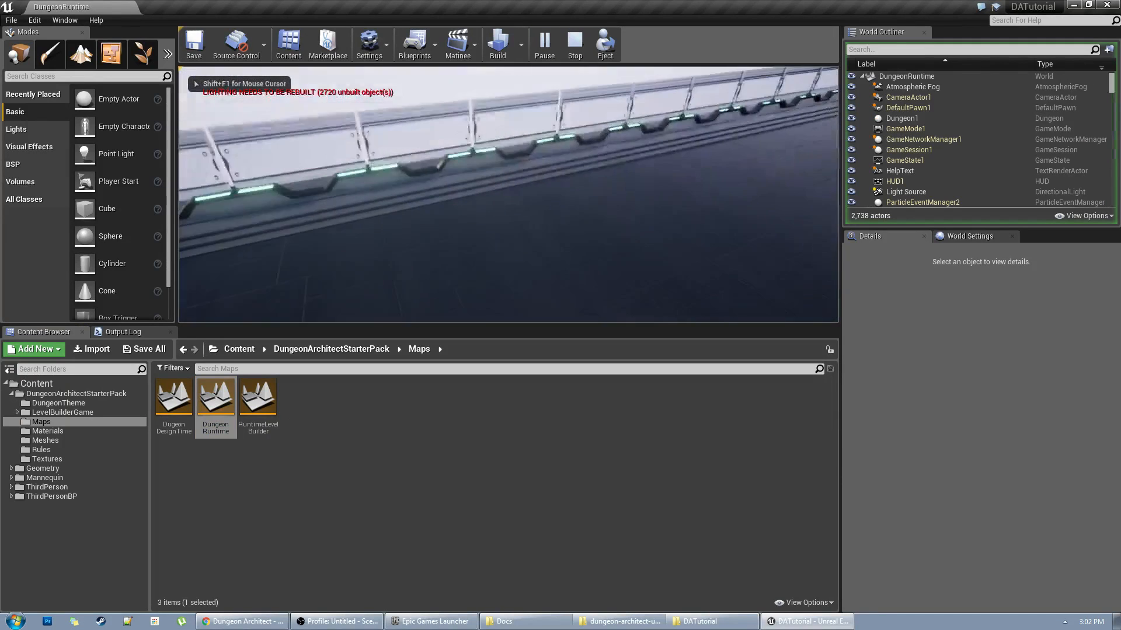
pyautogui.press('w')
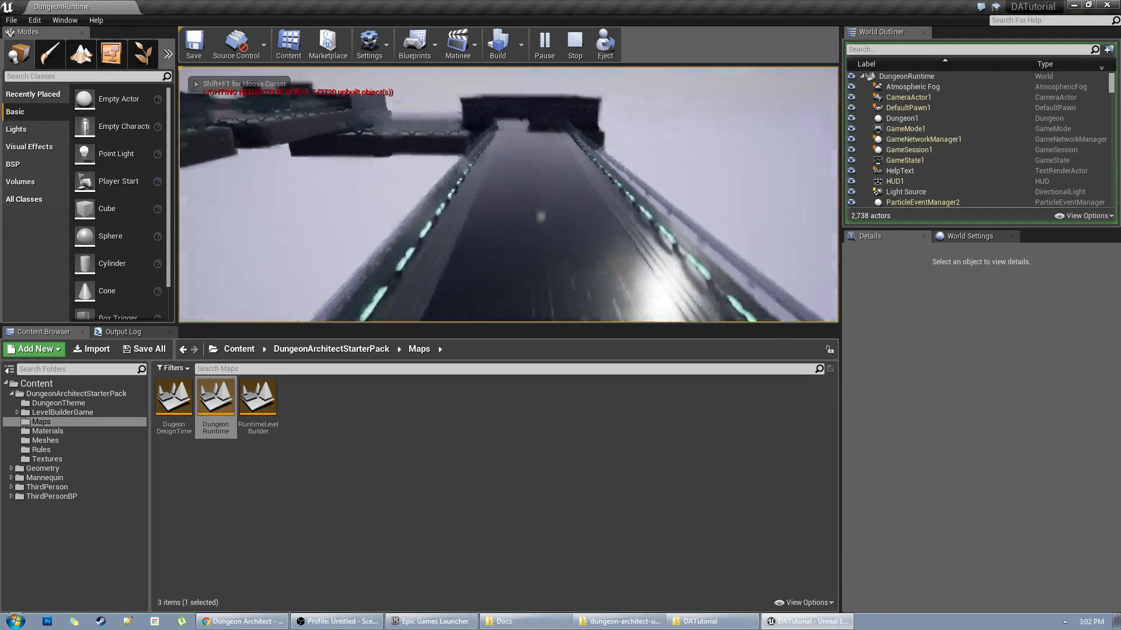
pyautogui.press('s')
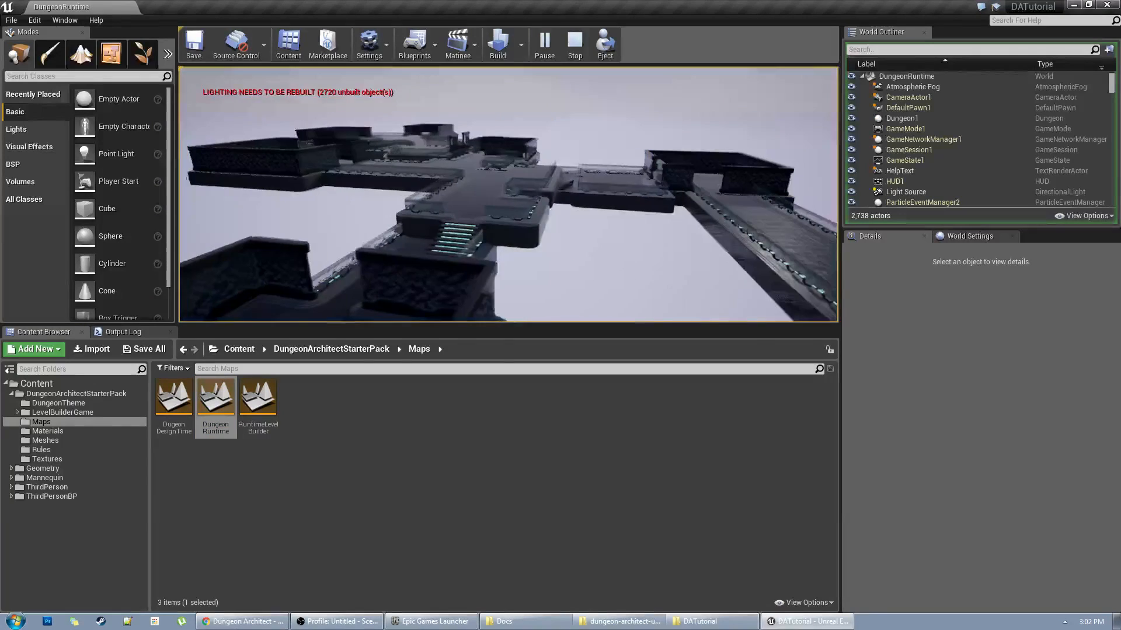
pyautogui.press('Escape')
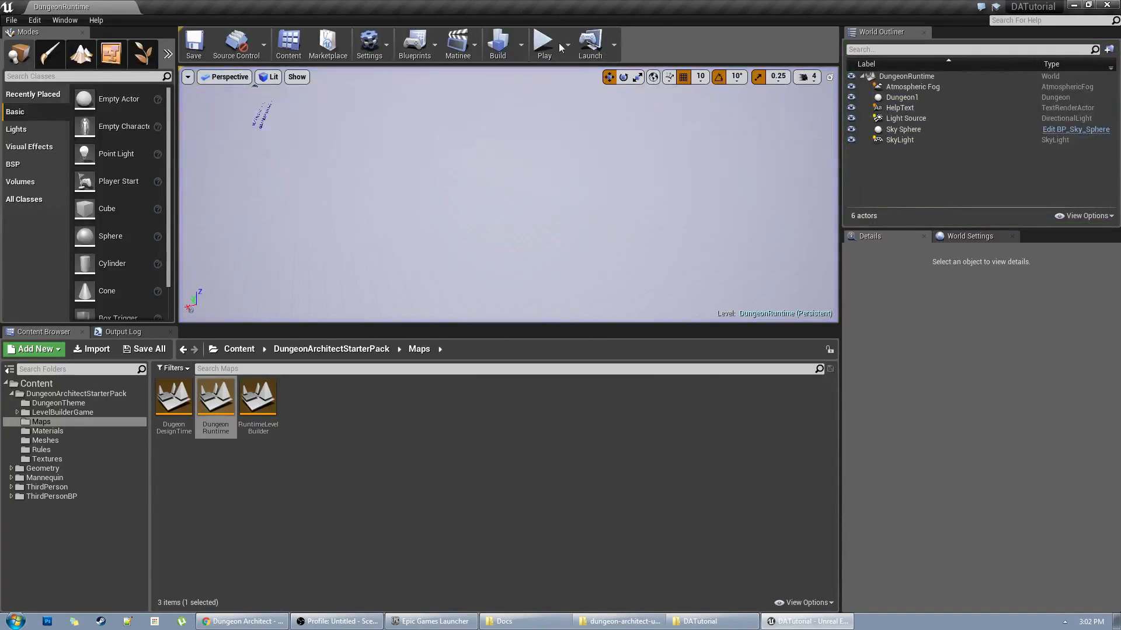
pyautogui.click(543, 49)
pyautogui.click(508, 194)
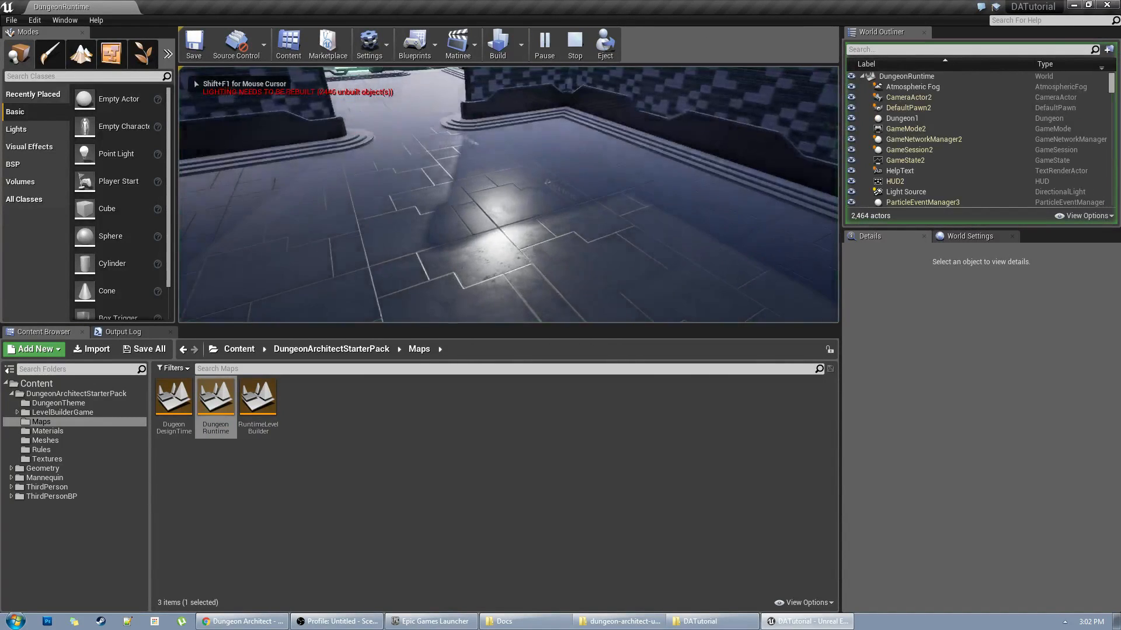
pyautogui.press('s')
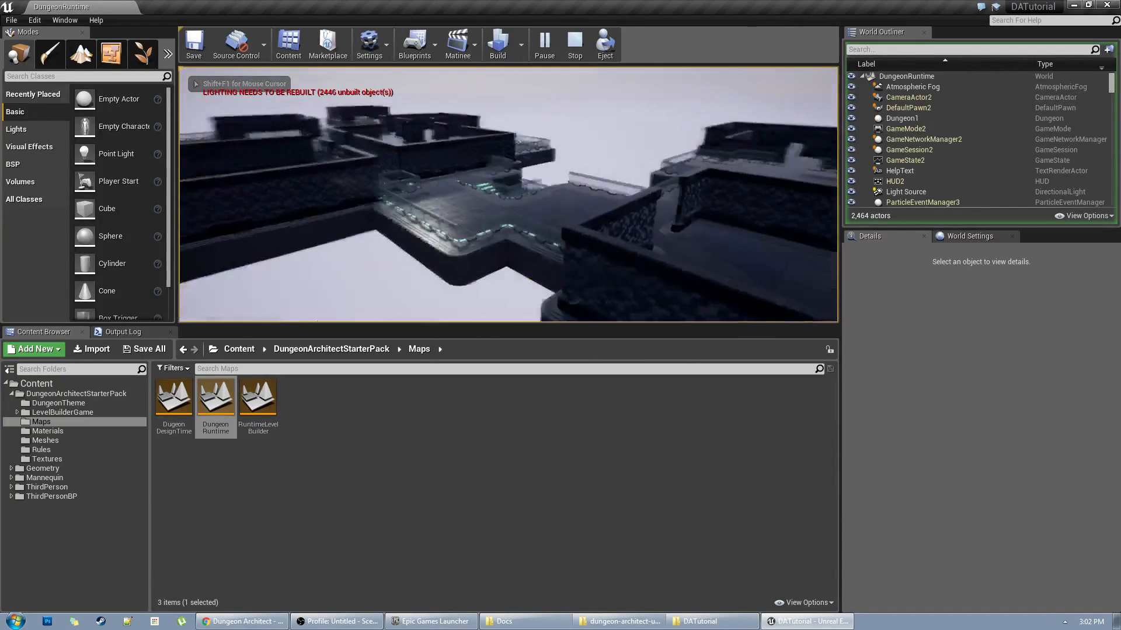
pyautogui.press('Escape')
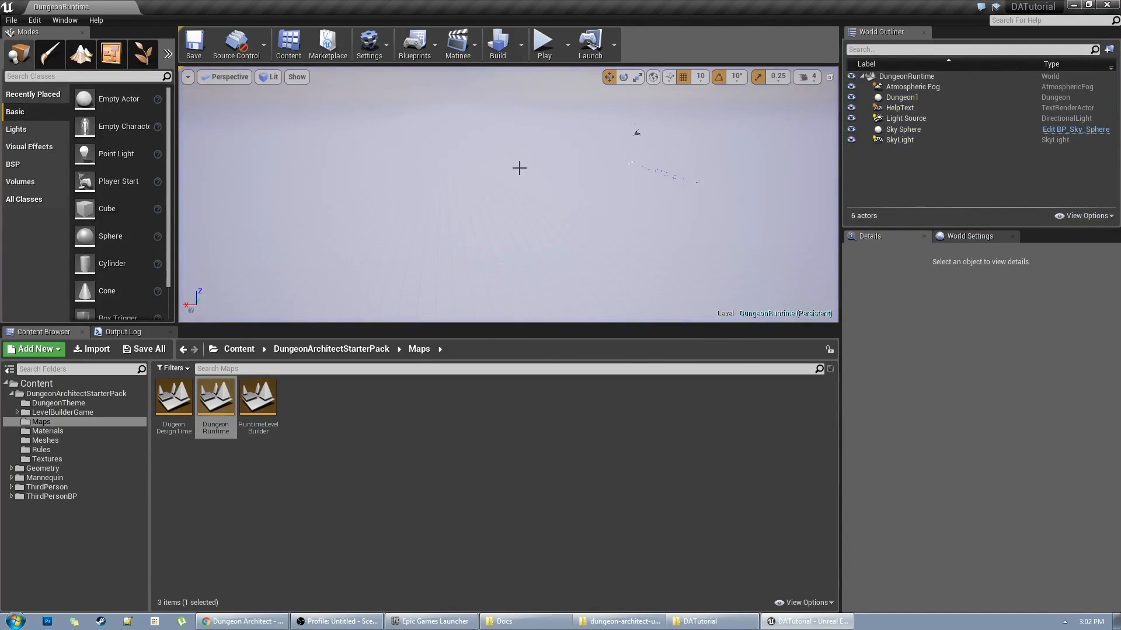
pyautogui.moveTo(519, 168); pyautogui.dragTo(521, 173, button='right')
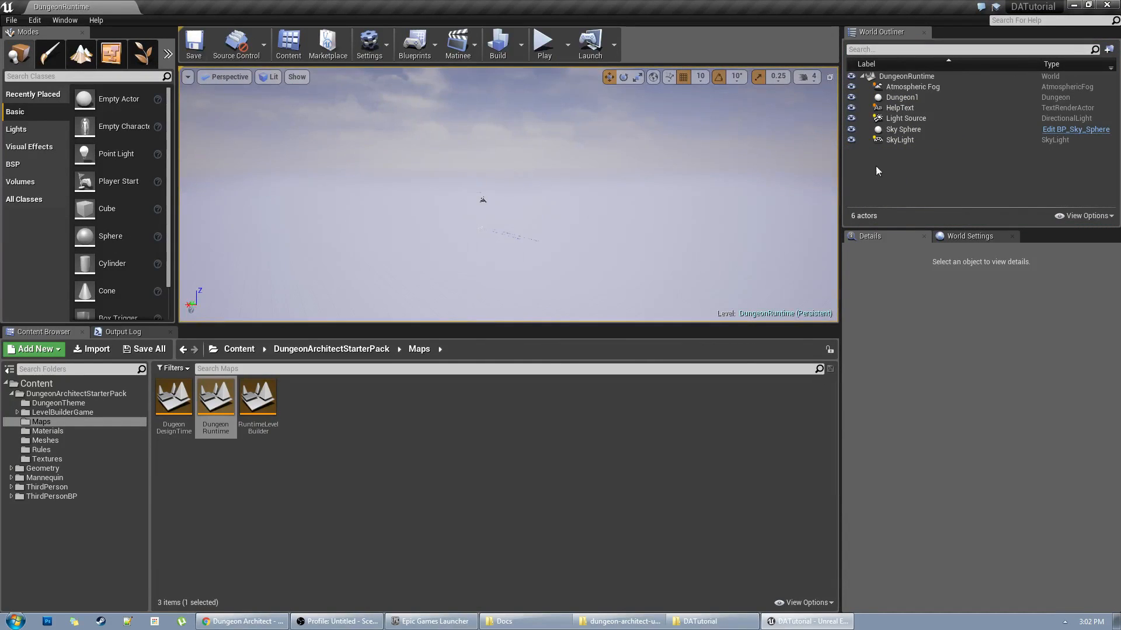
# Focus on the Dungeon1 actor and open the DungeonRuntime Level Blueprint in a maximized window
pyautogui.doubleClick(911, 99)
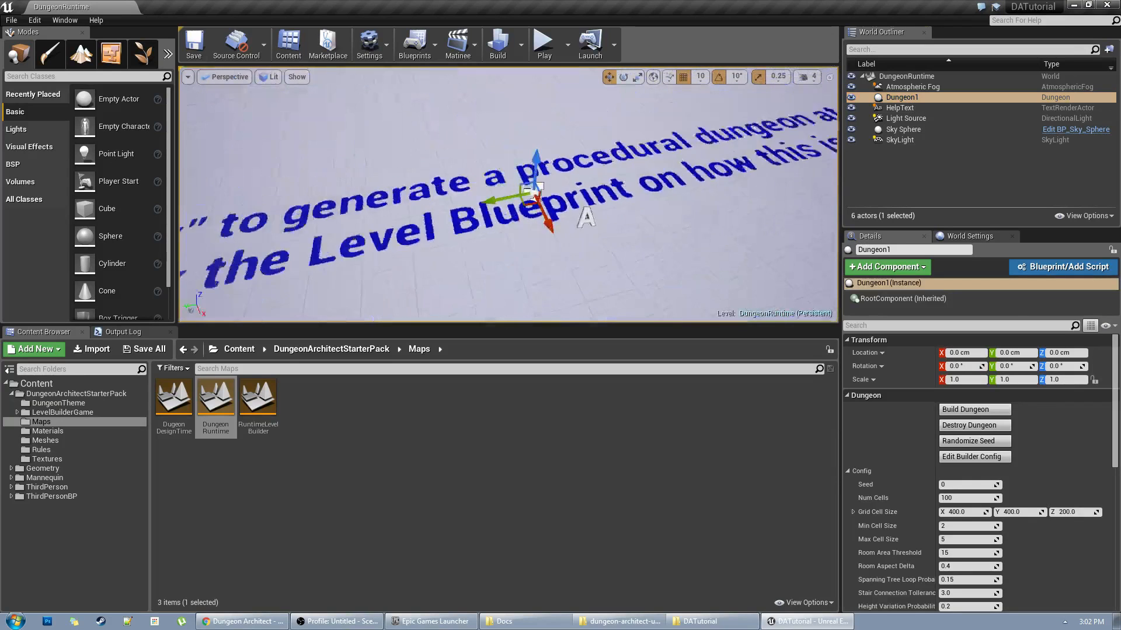
pyautogui.click(414, 43)
pyautogui.click(450, 142)
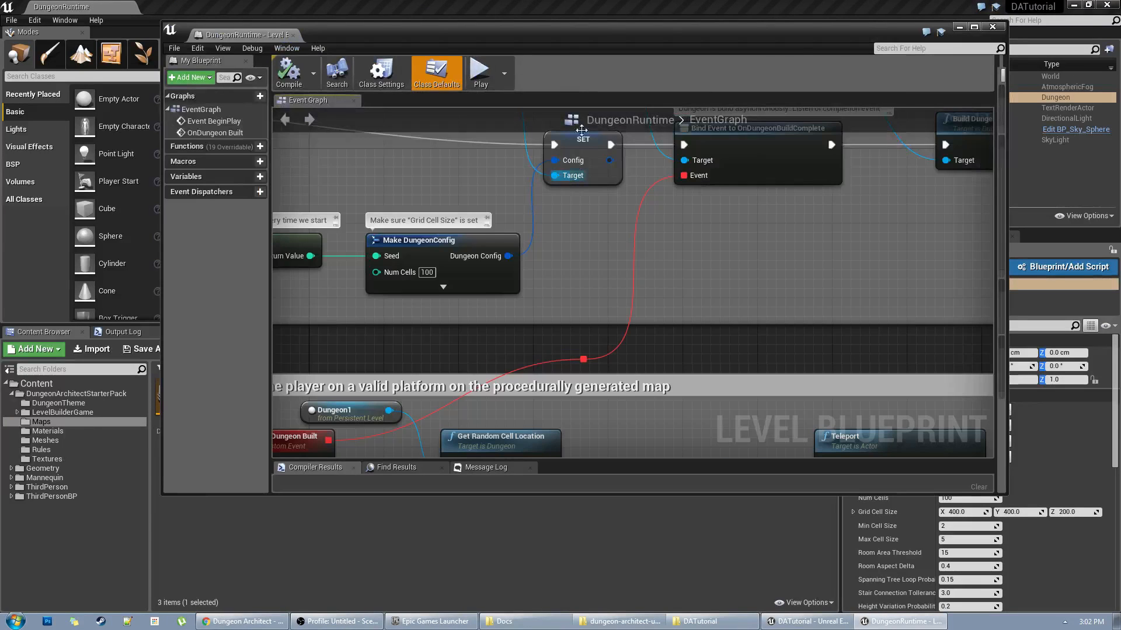
pyautogui.doubleClick(550, 36)
pyautogui.moveTo(459, 201); pyautogui.dragTo(714, 329, button='right')
pyautogui.scroll(-1, 713, 328)
pyautogui.scroll(1, 712, 328)
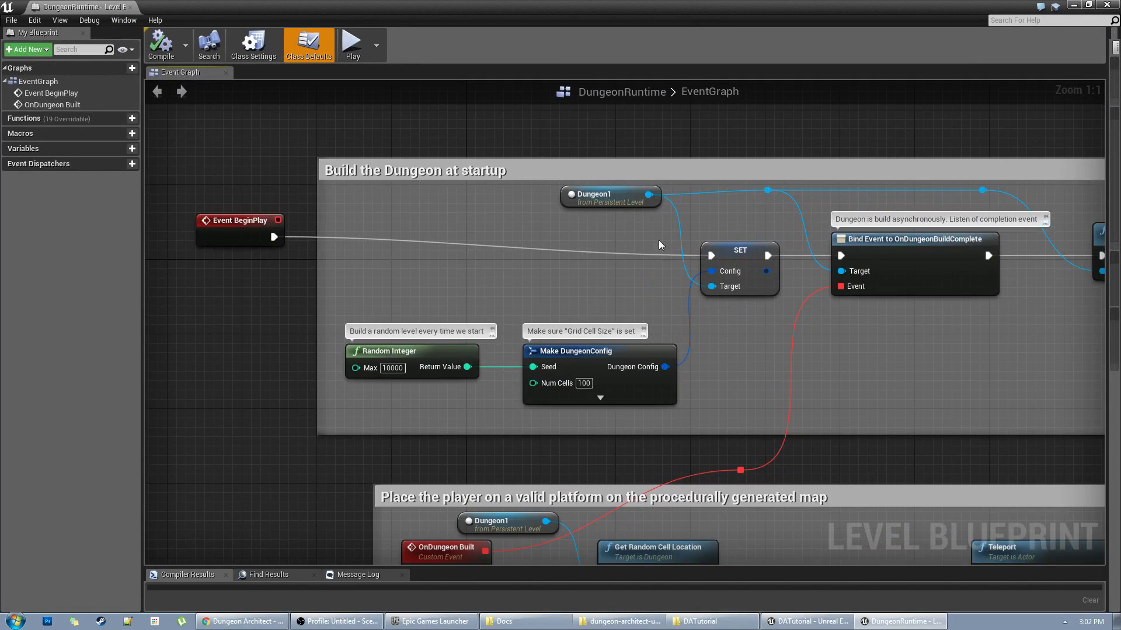
# Examine the Random Integer node and the Make DungeonConfig node's full parameter list, collapsing the list when done
pyautogui.moveTo(659, 240); pyautogui.dragTo(623, 226, button='right')
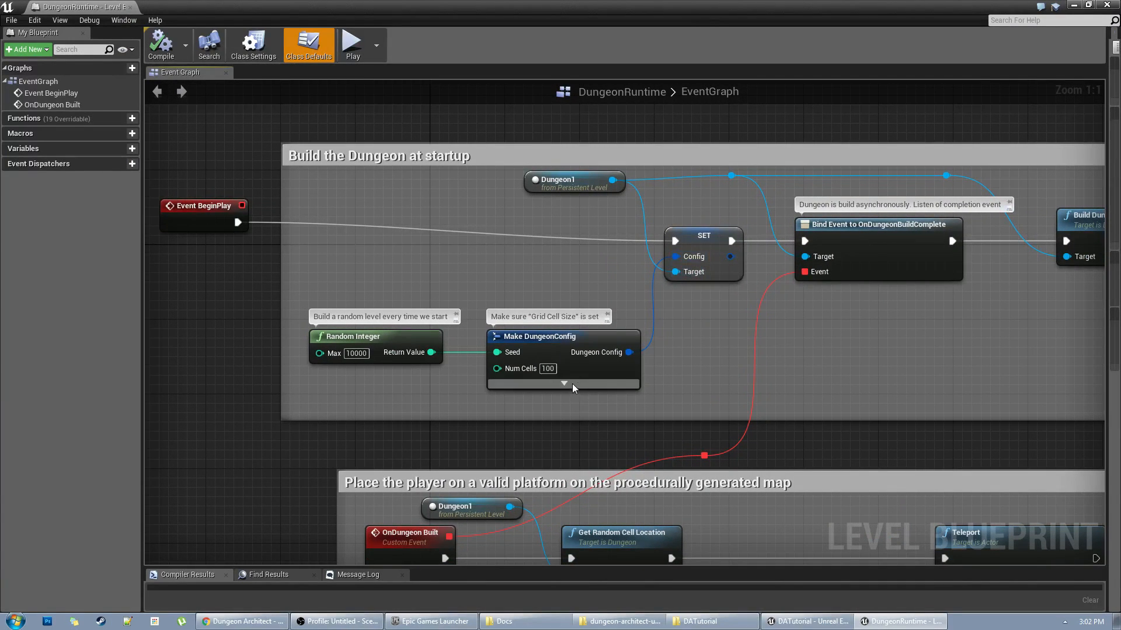
pyautogui.click(358, 341)
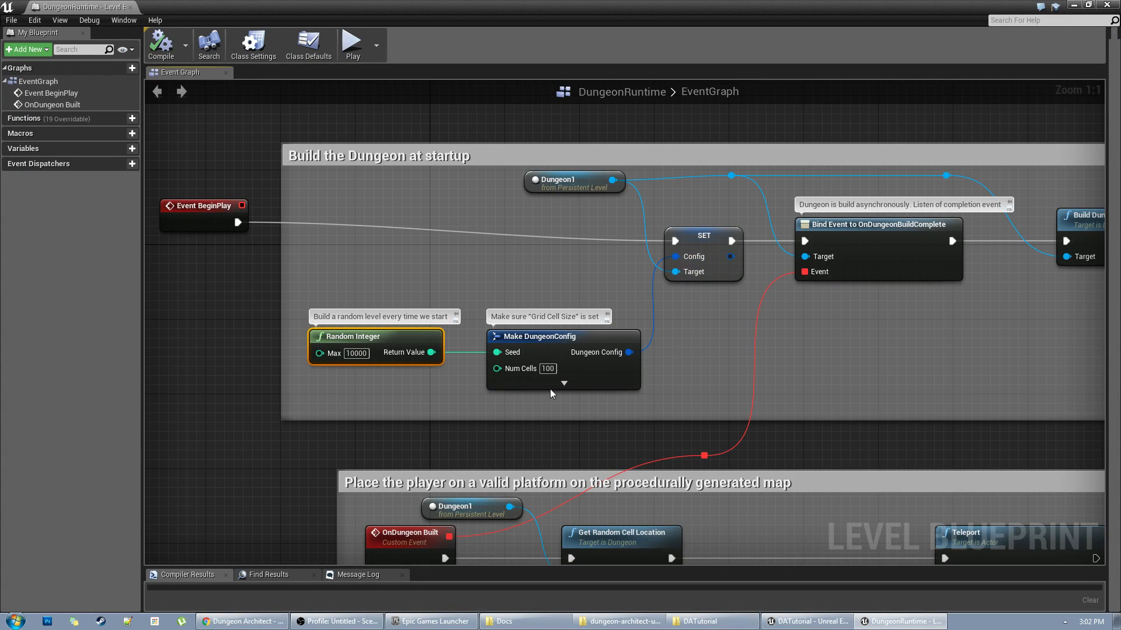
pyautogui.click(564, 383)
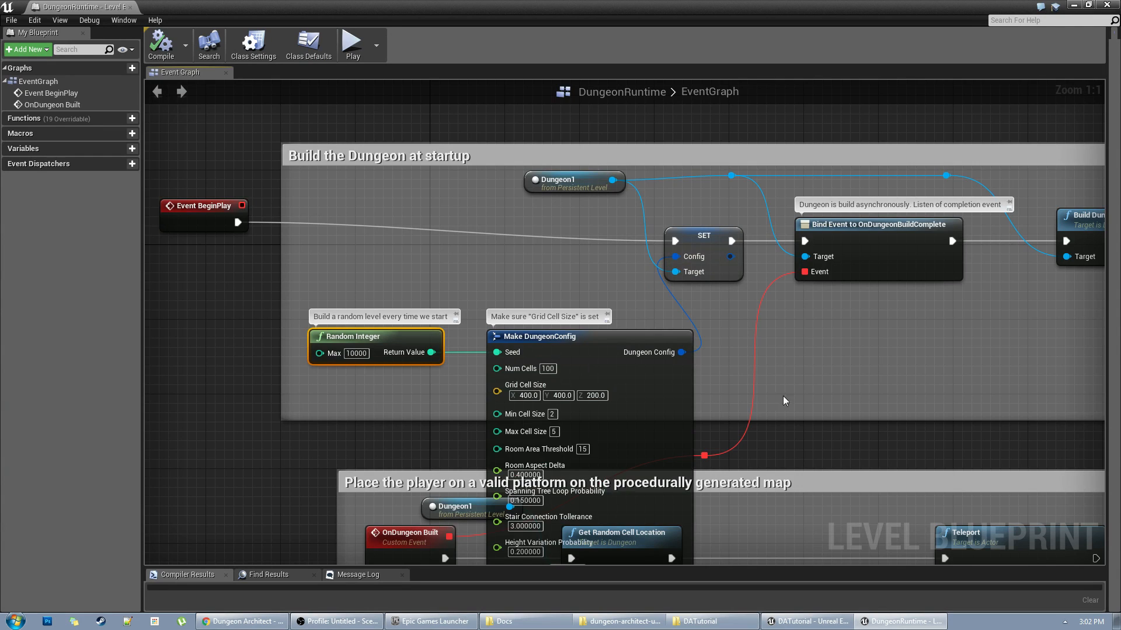
pyautogui.scroll(-4, 783, 396)
pyautogui.scroll(4, 705, 420)
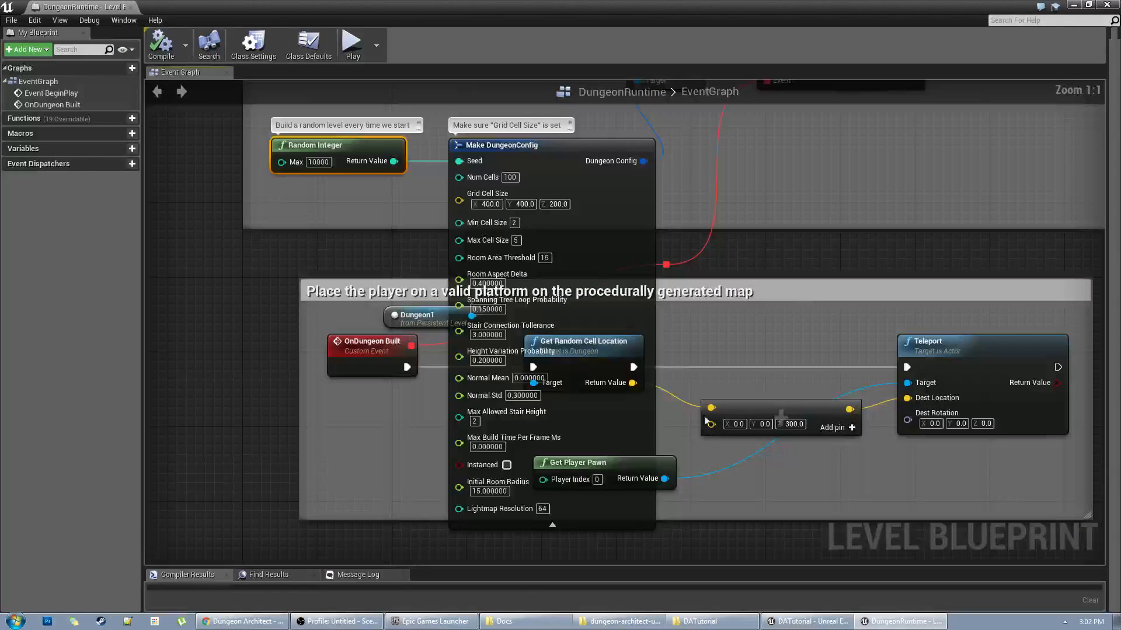
pyautogui.click(566, 521)
# Examine how the build-complete event binding, Build Dungeon and OnDungeon Built nodes connect to the player placement nodes
pyautogui.moveTo(738, 244); pyautogui.dragTo(690, 438, button='right')
pyautogui.moveTo(757, 312); pyautogui.dragTo(708, 340, button='right')
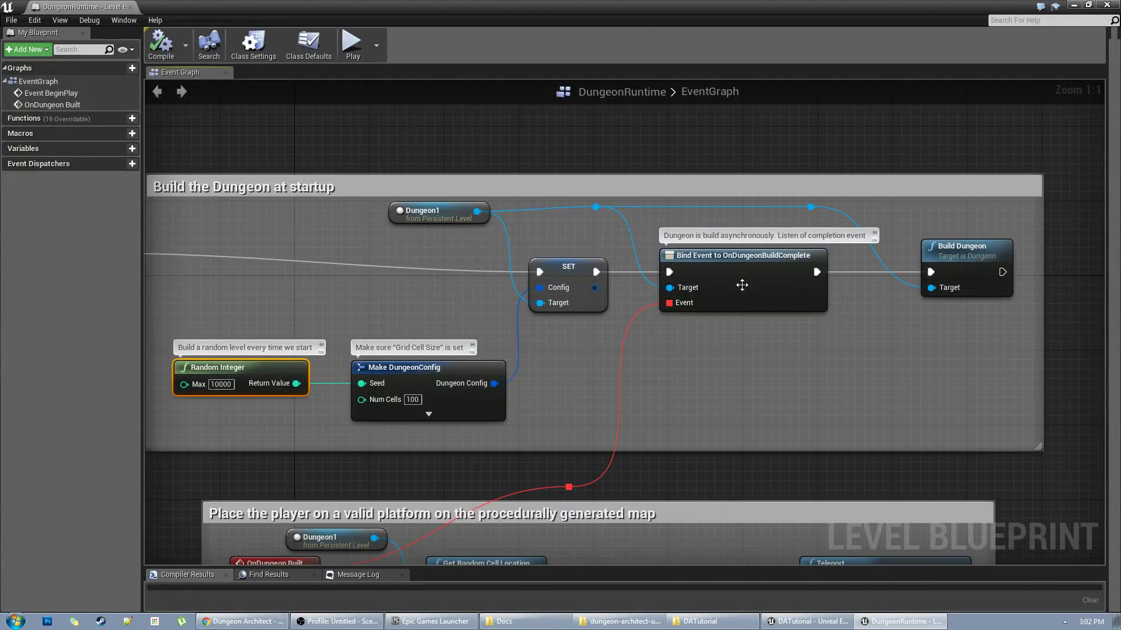
pyautogui.moveTo(741, 285); pyautogui.dragTo(696, 249, button='right')
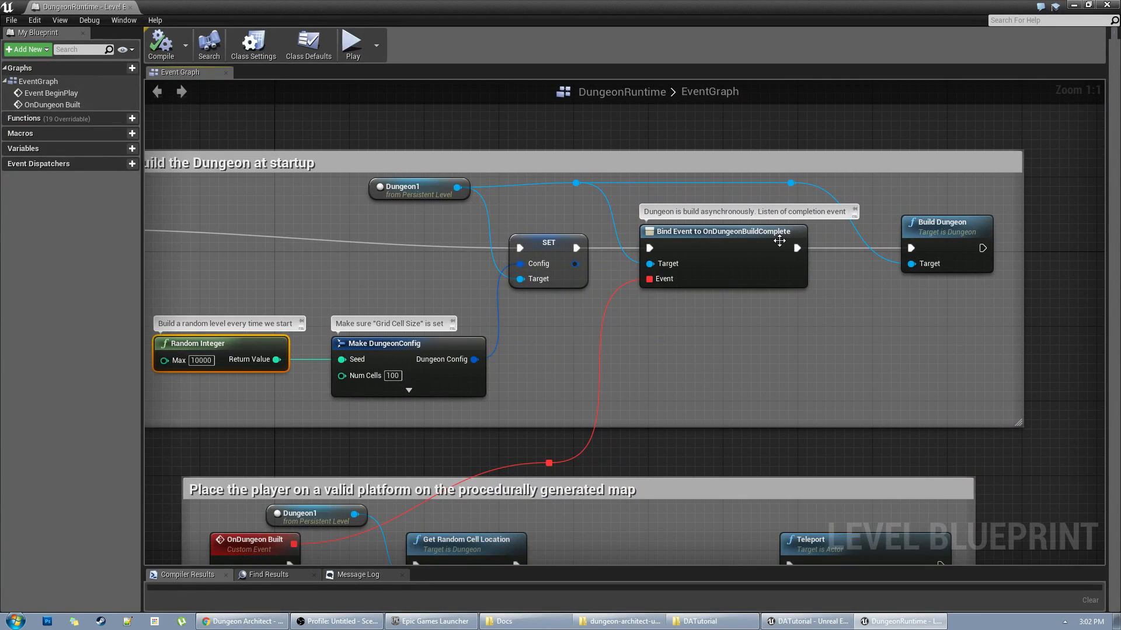
pyautogui.moveTo(752, 320); pyautogui.dragTo(741, 292, button='right')
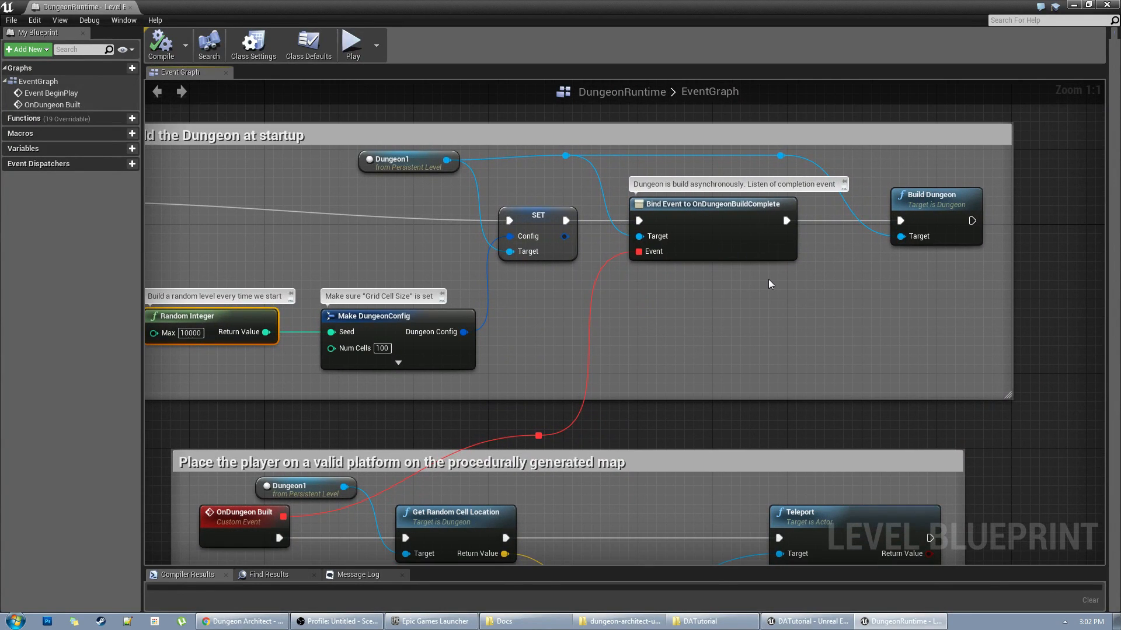
pyautogui.moveTo(771, 314); pyautogui.dragTo(745, 206, button='right')
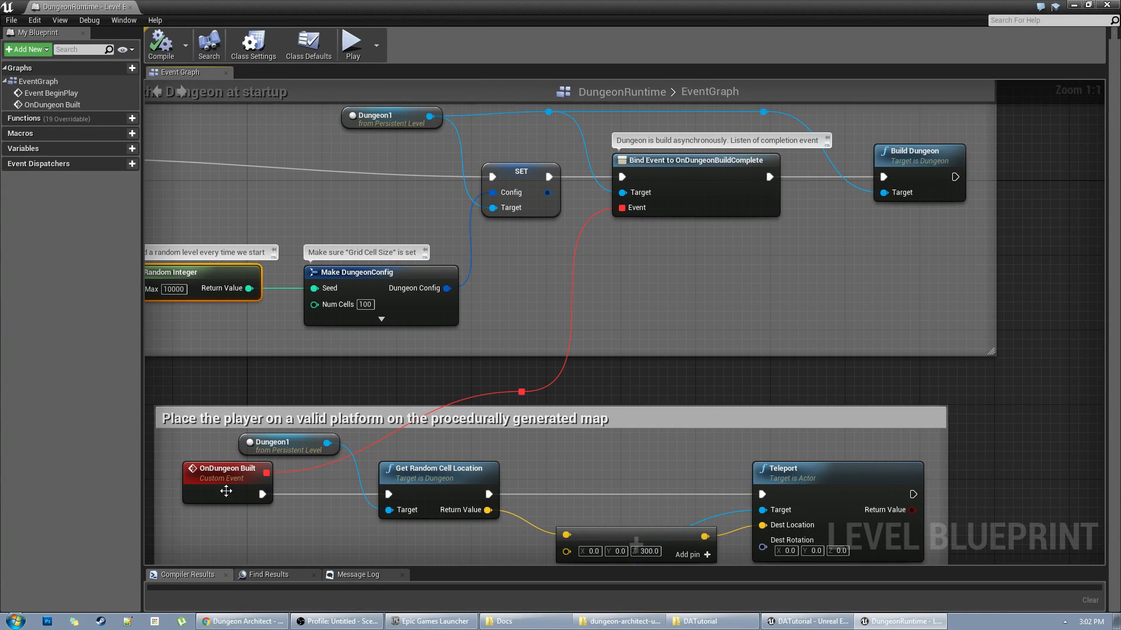
pyautogui.moveTo(491, 472); pyautogui.dragTo(455, 418, button='right')
pyautogui.moveTo(264, 472); pyautogui.dragTo(276, 488, button='right')
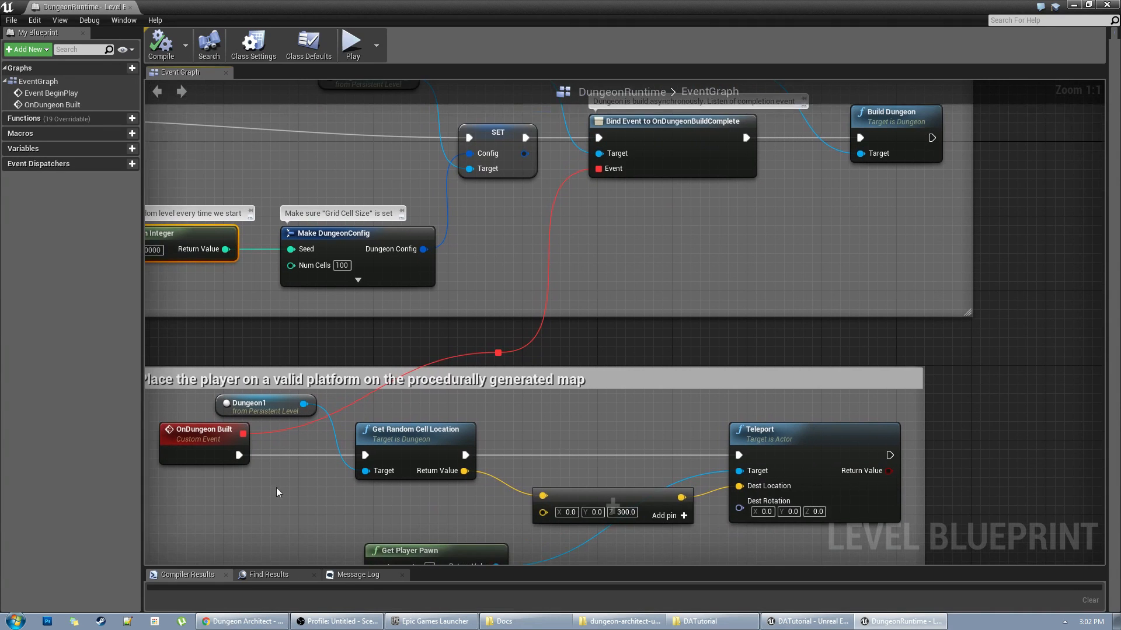
pyautogui.moveTo(845, 206); pyautogui.dragTo(846, 243, button='right')
pyautogui.moveTo(572, 201); pyautogui.dragTo(575, 211, button='right')
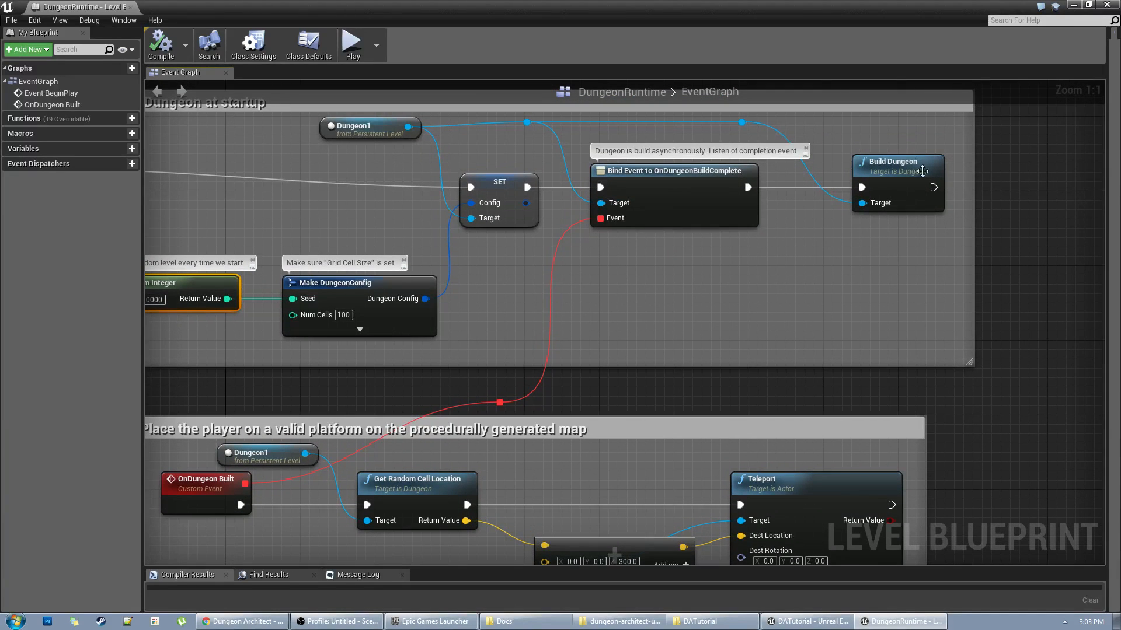
pyautogui.moveTo(908, 194); pyautogui.dragTo(908, 166, button='right')
pyautogui.moveTo(674, 313); pyautogui.dragTo(729, 123, button='right')
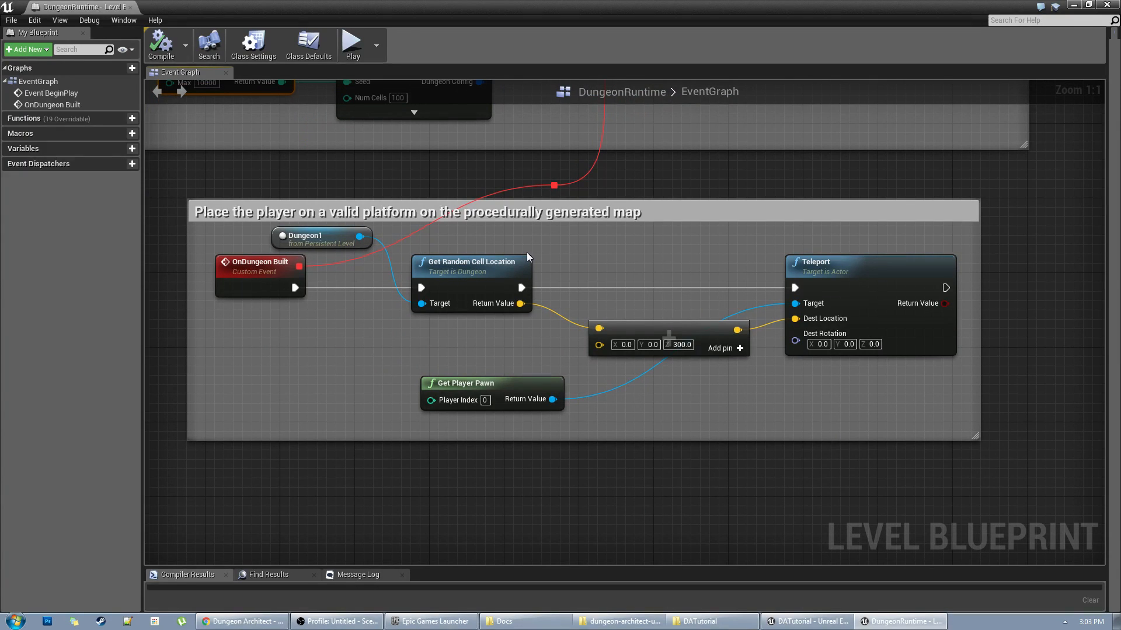
# Select the Teleport node, close the Level Blueprint and stop the DungeonRuntime play session
pyautogui.click(866, 269)
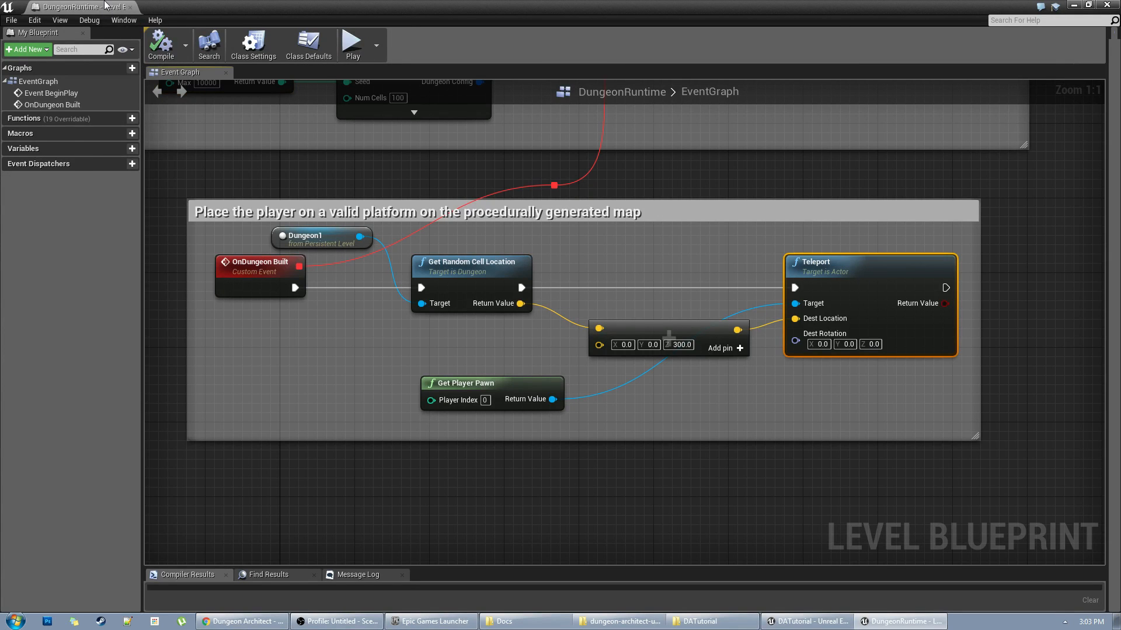
pyautogui.click(129, 7)
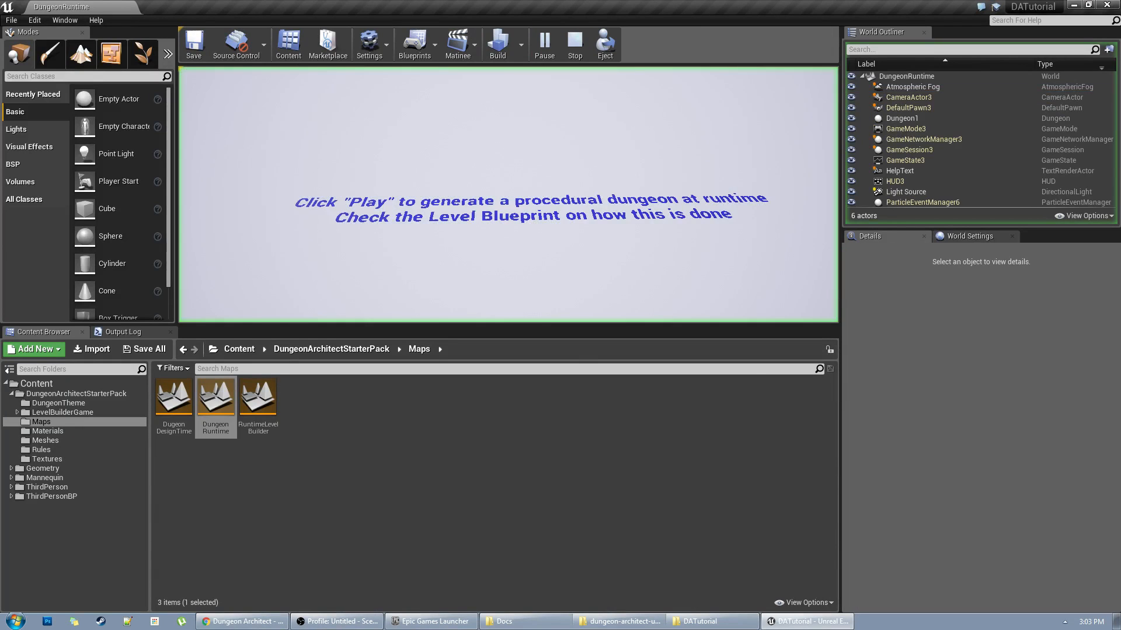
pyautogui.click(526, 187)
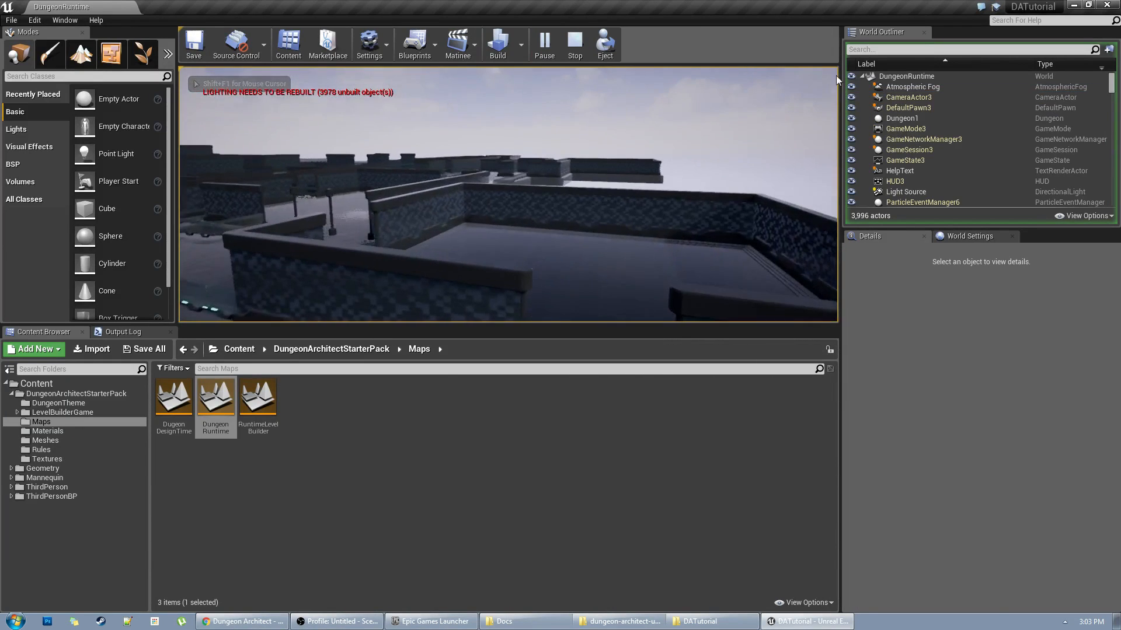
pyautogui.press('Escape')
# Open the RuntimeLevelBuilder map and start playing it
pyautogui.doubleClick(269, 406)
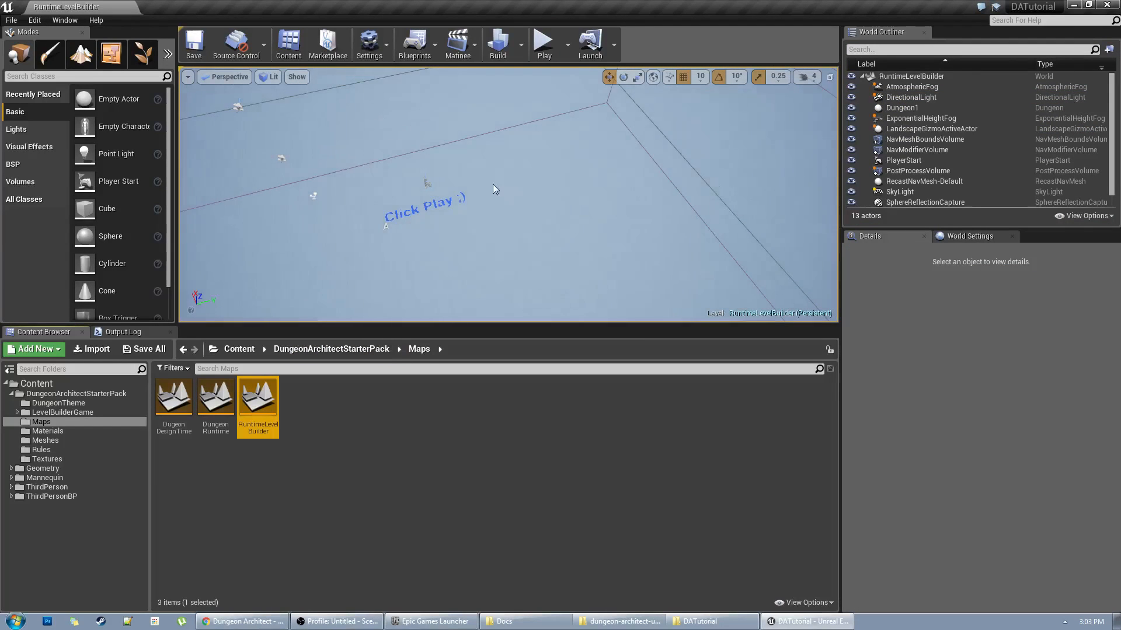
pyautogui.moveTo(493, 189)
pyautogui.mouseDown(button='right')
pyautogui.moveTo(461, 196)
pyautogui.moveTo(475, 181)
pyautogui.moveTo(525, 184)
pyautogui.moveTo(473, 180)
pyautogui.moveTo(491, 179)
pyautogui.moveTo(494, 192)
pyautogui.moveTo(480, 183)
pyautogui.mouseUp(button='right')
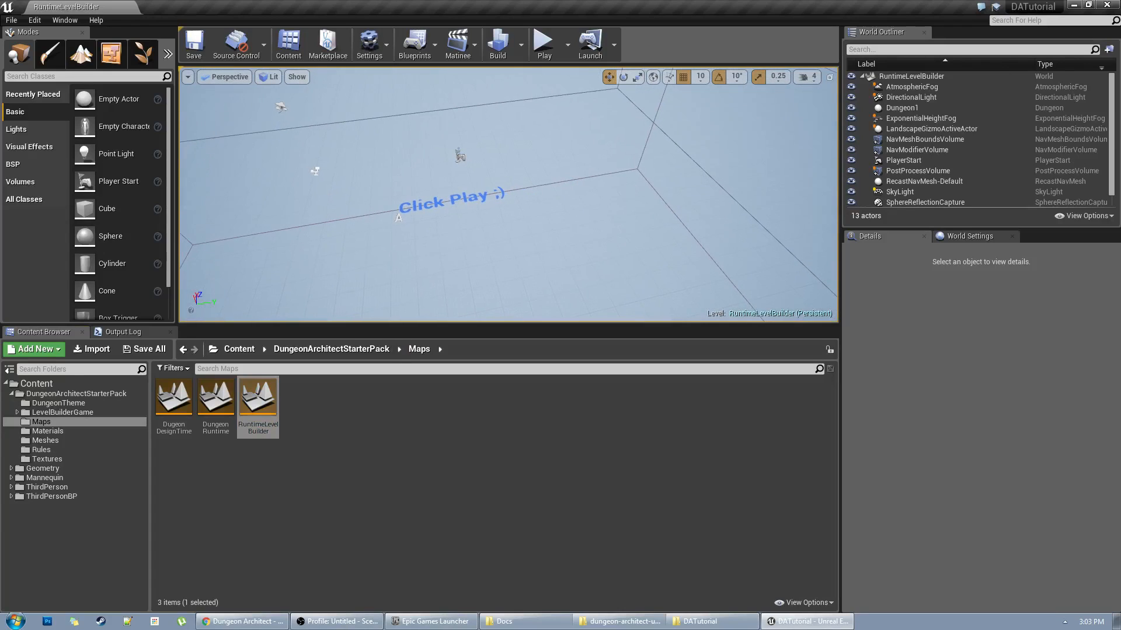
pyautogui.click(543, 42)
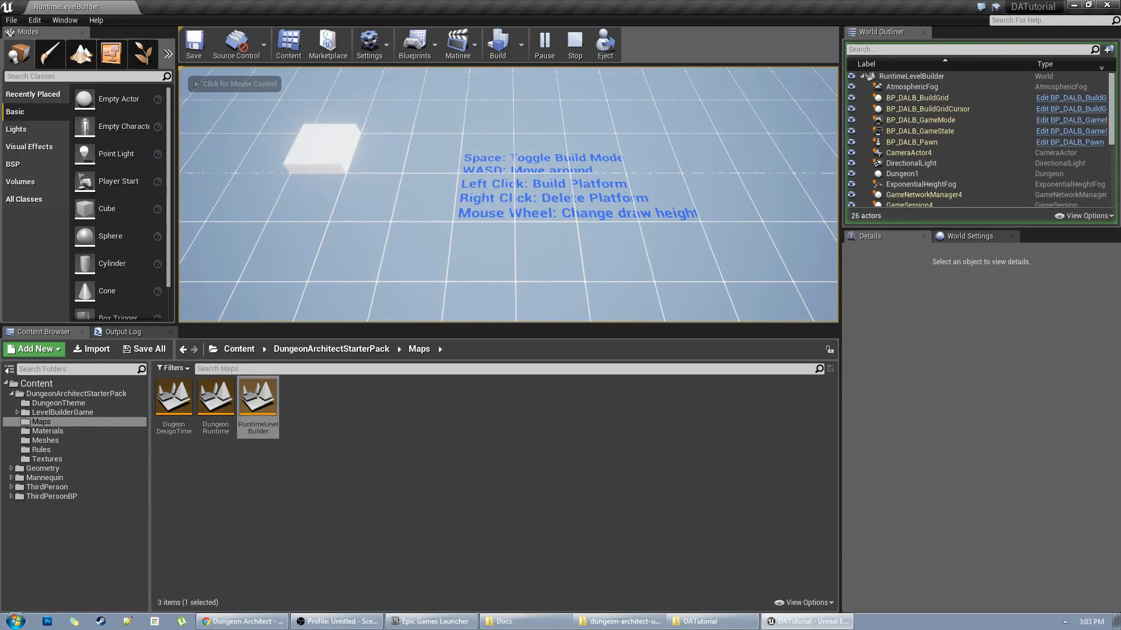
# Build a winding platform on the build grid and delete some of its cells
pyautogui.click(388, 112)
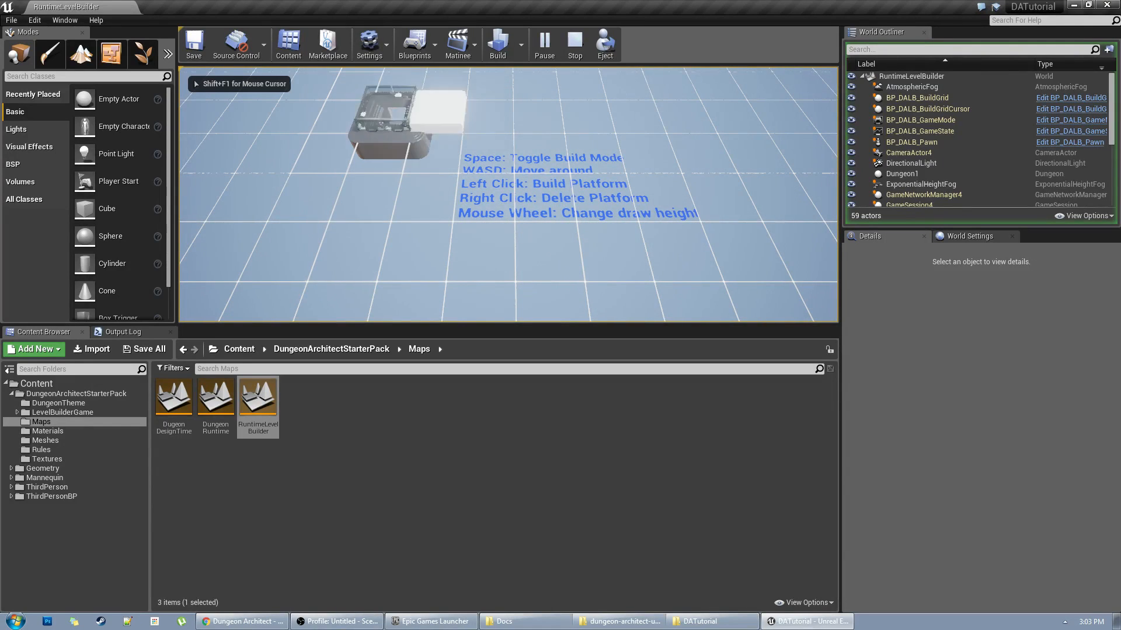
pyautogui.moveTo(439, 111)
pyautogui.mouseDown()
pyautogui.moveTo(575, 82)
pyautogui.moveTo(593, 149)
pyautogui.moveTo(377, 146)
pyautogui.moveTo(362, 191)
pyautogui.moveTo(488, 194)
pyautogui.moveTo(288, 303)
pyautogui.moveTo(286, 103)
pyautogui.moveTo(225, 251)
pyautogui.mouseUp()
pyautogui.moveTo(376, 149)
pyautogui.mouseDown(button='right')
pyautogui.moveTo(483, 191)
pyautogui.moveTo(432, 146)
pyautogui.mouseUp(button='right')
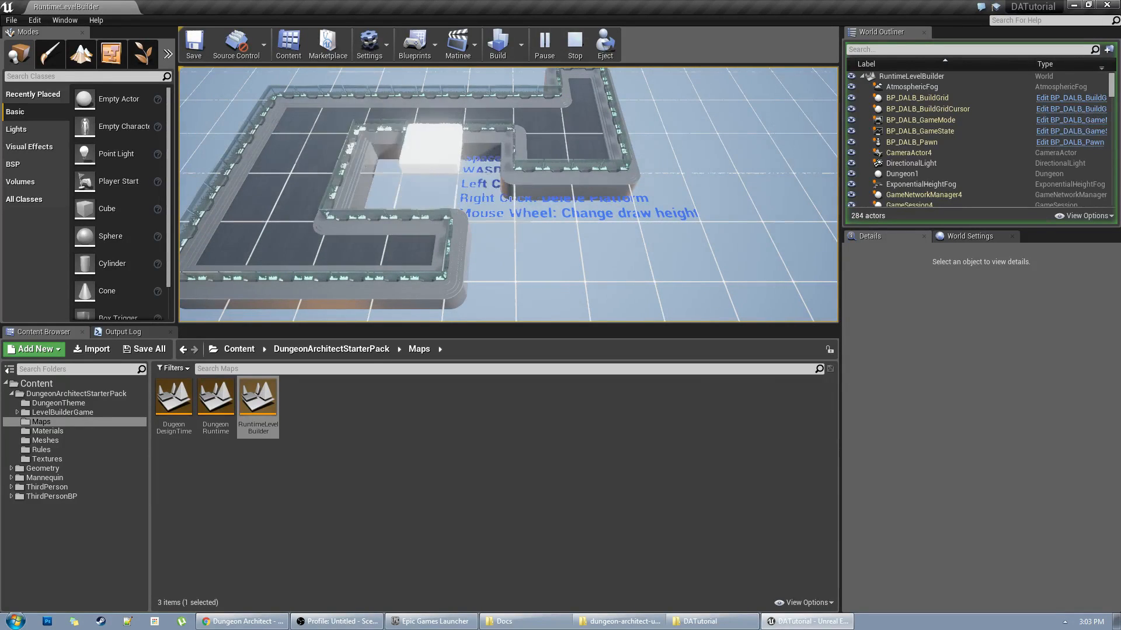
# Build two more platforms in front of the first one, each at a lower draw height
pyautogui.press('s')
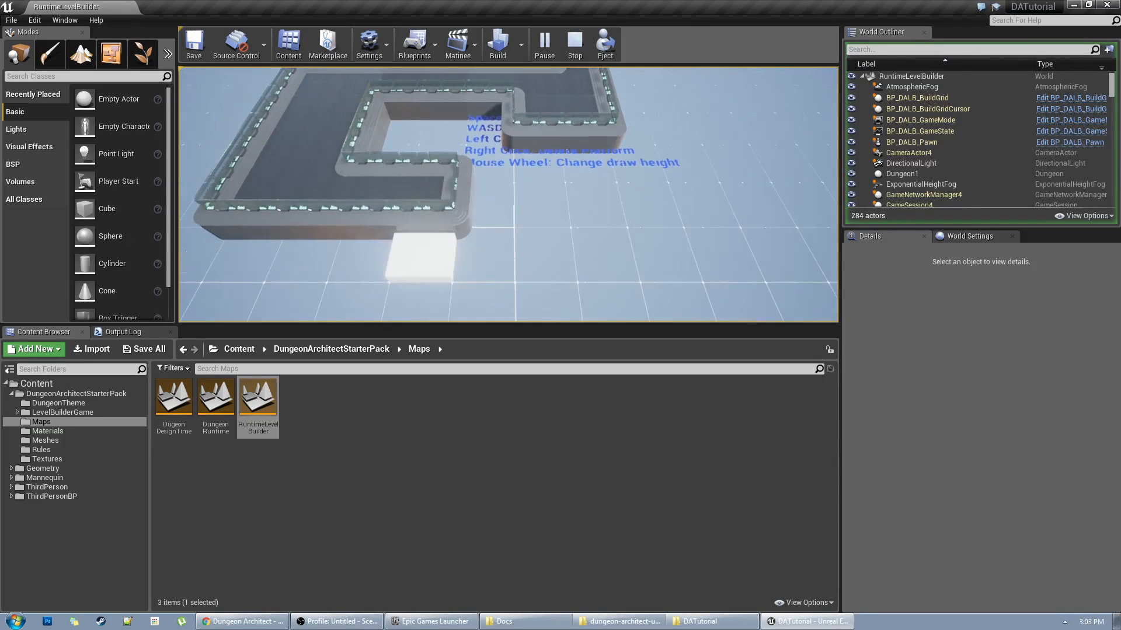
pyautogui.moveTo(420, 257)
pyautogui.mouseDown()
pyautogui.moveTo(431, 220)
pyautogui.moveTo(470, 243)
pyautogui.moveTo(476, 230)
pyautogui.moveTo(545, 248)
pyautogui.moveTo(357, 312)
pyautogui.moveTo(359, 254)
pyautogui.mouseUp()
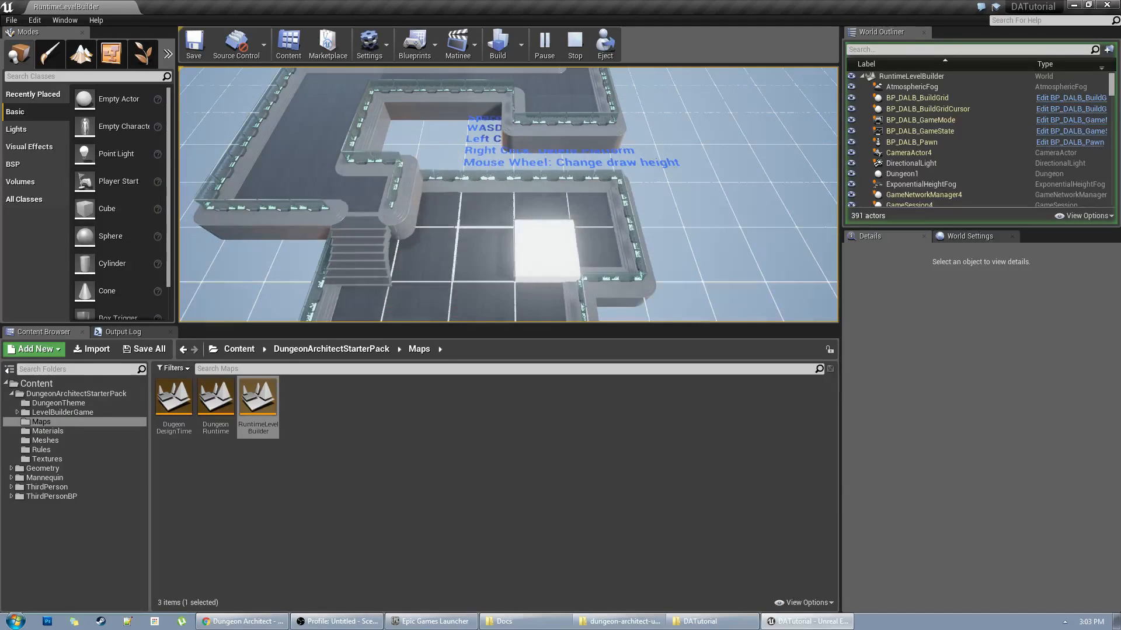
pyautogui.press('s')
pyautogui.scroll(-1, 281, 218)
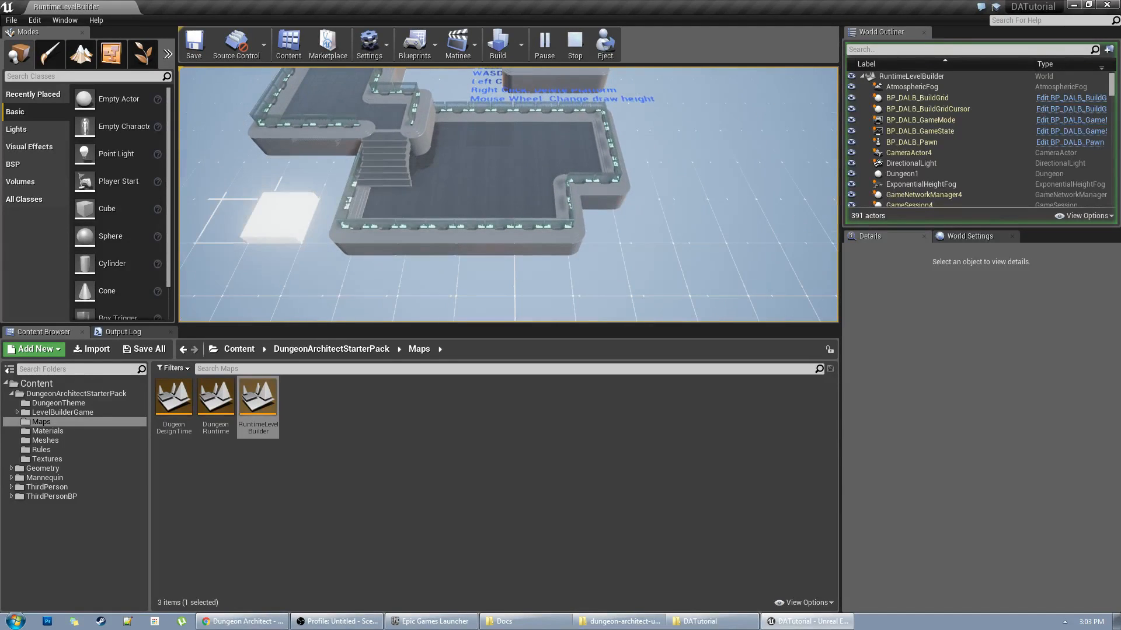
pyautogui.moveTo(280, 218)
pyautogui.mouseDown()
pyautogui.moveTo(308, 264)
pyautogui.moveTo(485, 272)
pyautogui.mouseUp()
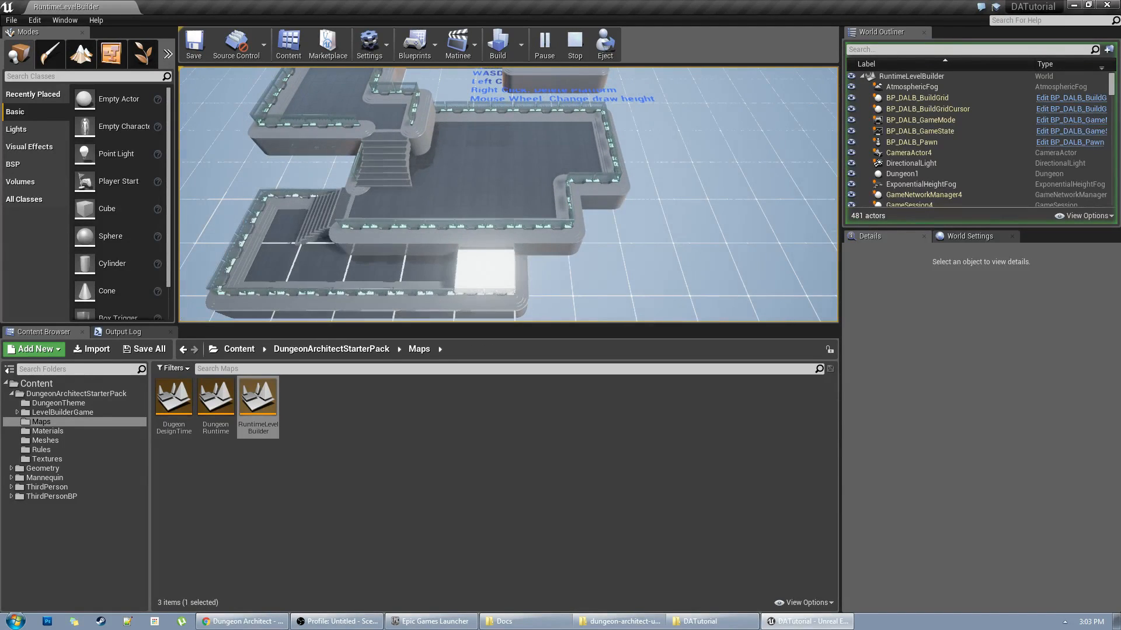
# Raise the draw height and build higher platforms over the existing ones, including a narrow raised corridor at the far end
pyautogui.scroll(1, 484, 272)
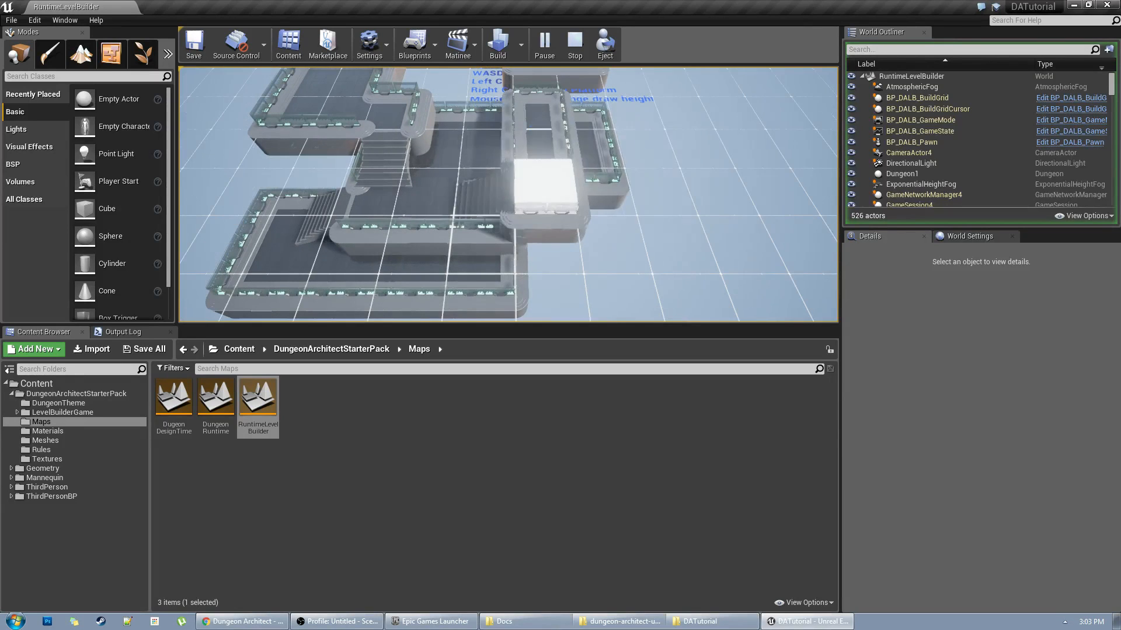
pyautogui.press('w')
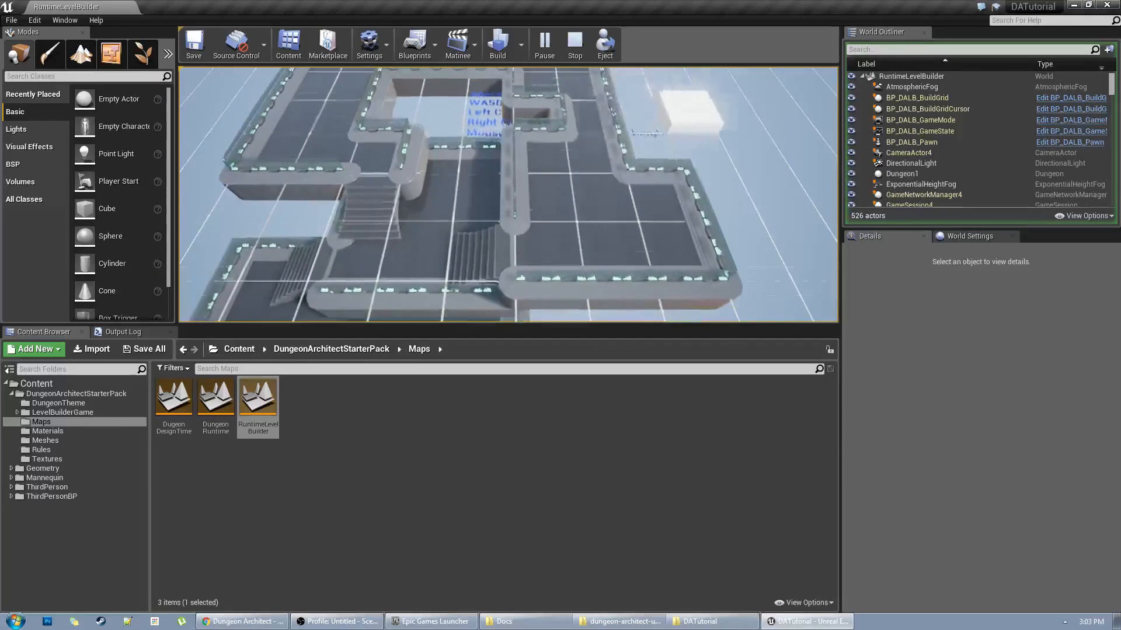
pyautogui.press('d')
pyautogui.scroll(-1, 569, 140)
pyautogui.scroll(1, 563, 131)
pyautogui.scroll(1, 564, 126)
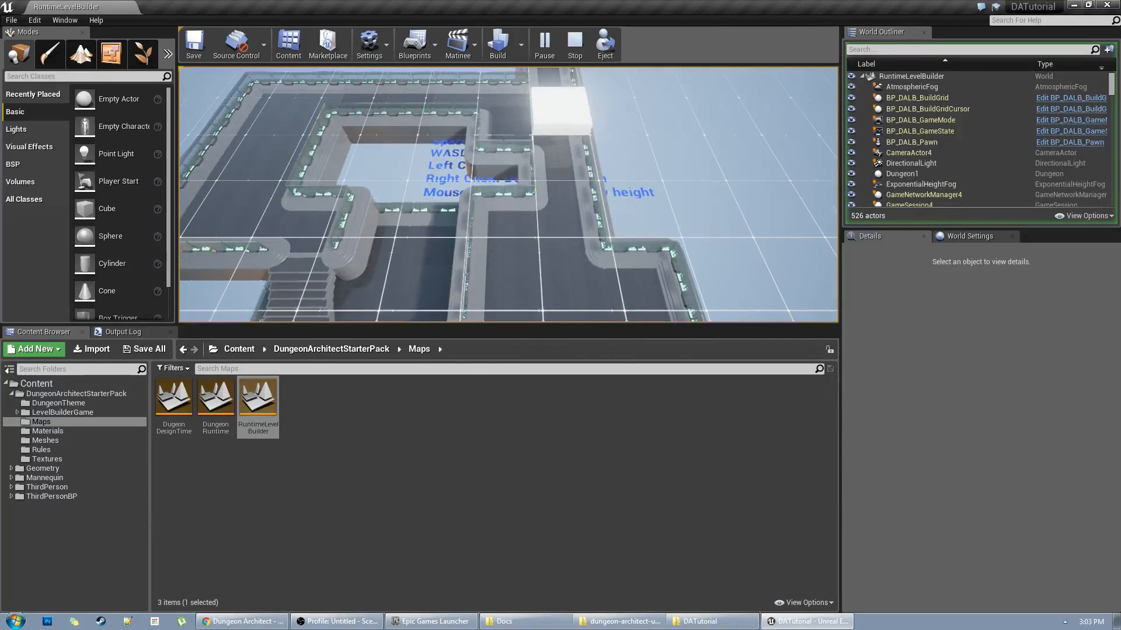
pyautogui.moveTo(562, 114)
pyautogui.mouseDown()
pyautogui.moveTo(572, 200)
pyautogui.moveTo(567, 152)
pyautogui.mouseUp()
pyautogui.press('w')
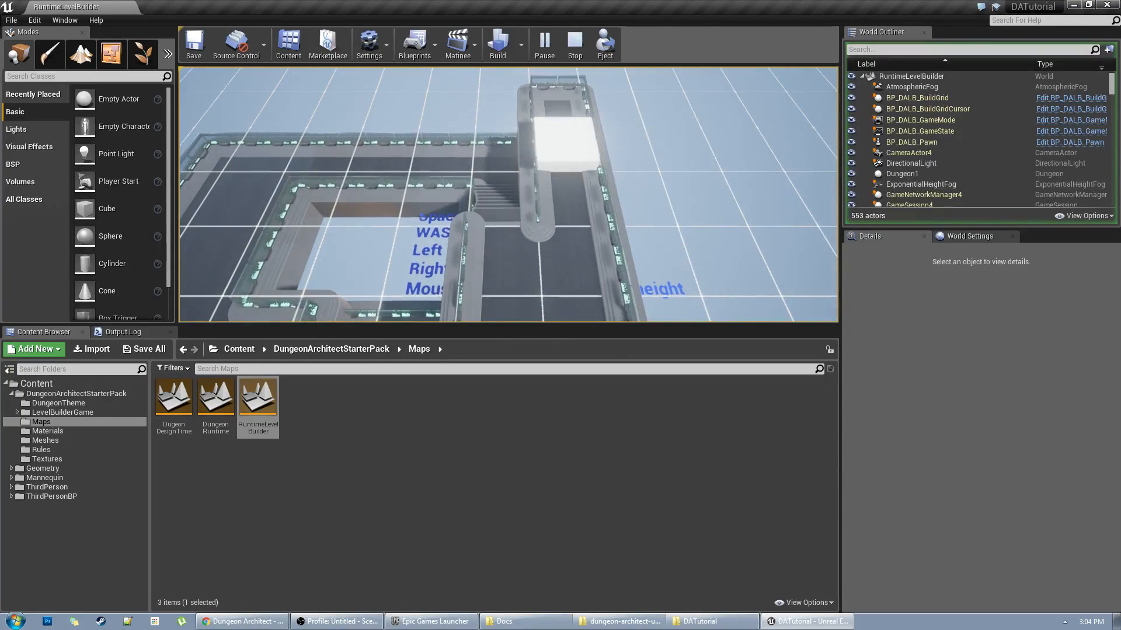
# Leave build mode, look over the finished platforms and stop the play session
pyautogui.press('s')
pyautogui.press('space')
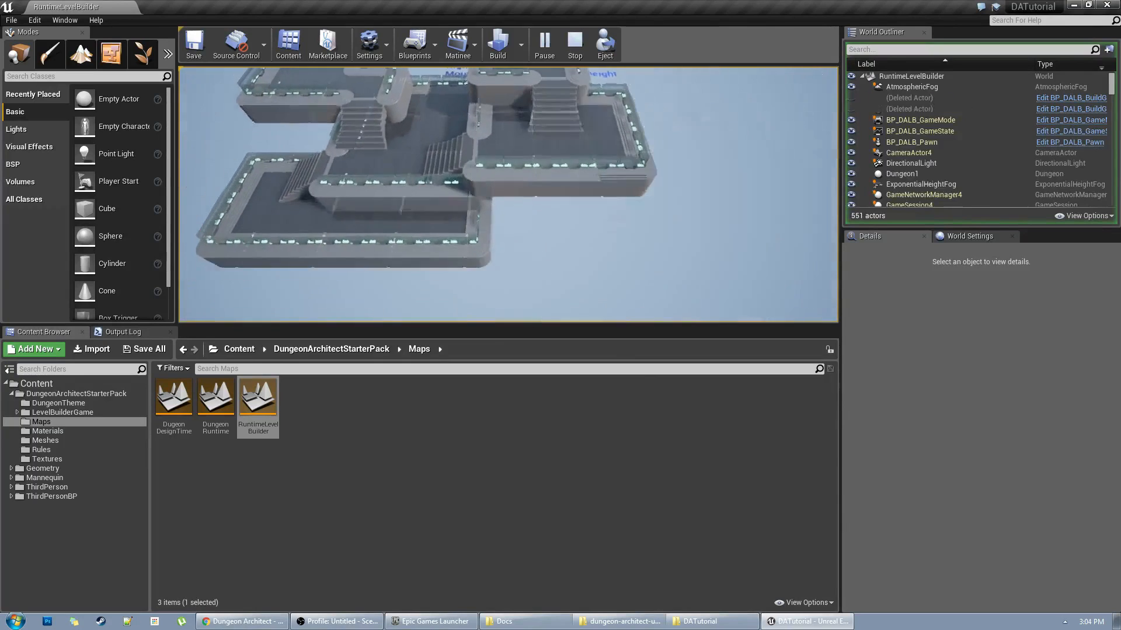
pyautogui.press('w')
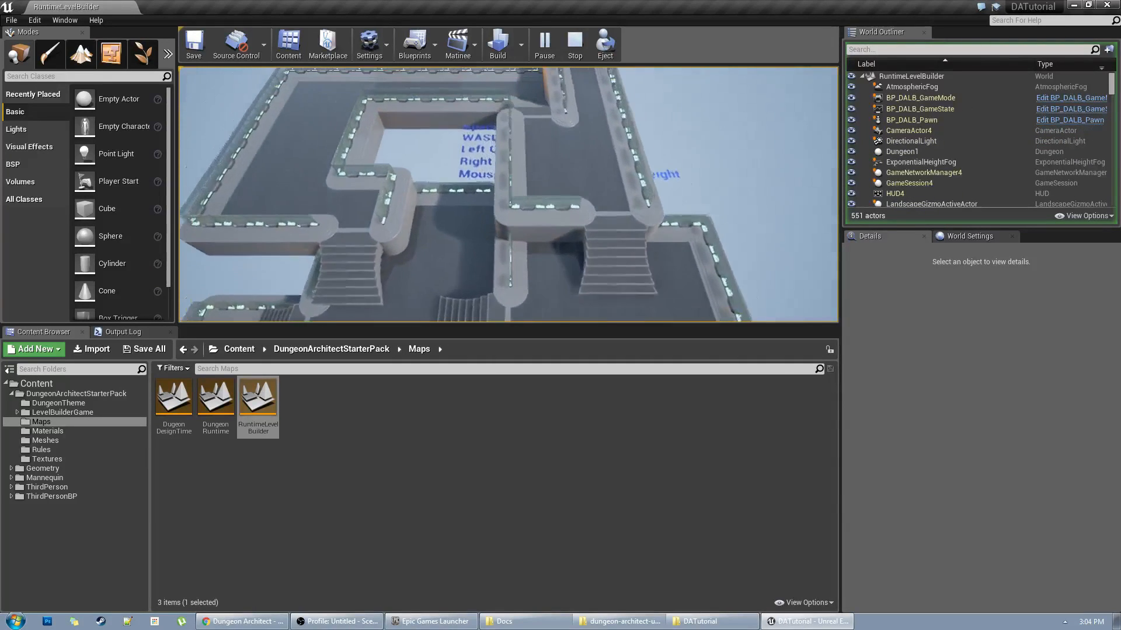
pyautogui.press('Escape')
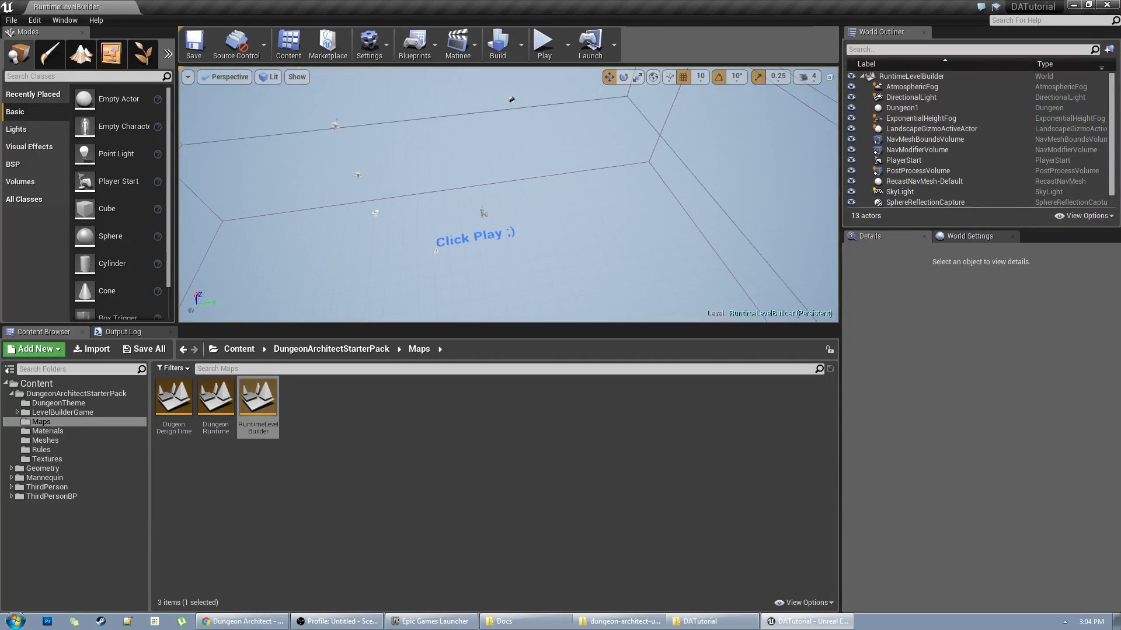
# Browse the starter pack's Materials, Rules, LevelBuilderGame and DungeonTheme folders
pyautogui.moveTo(495, 175); pyautogui.dragTo(467, 175, button='right')
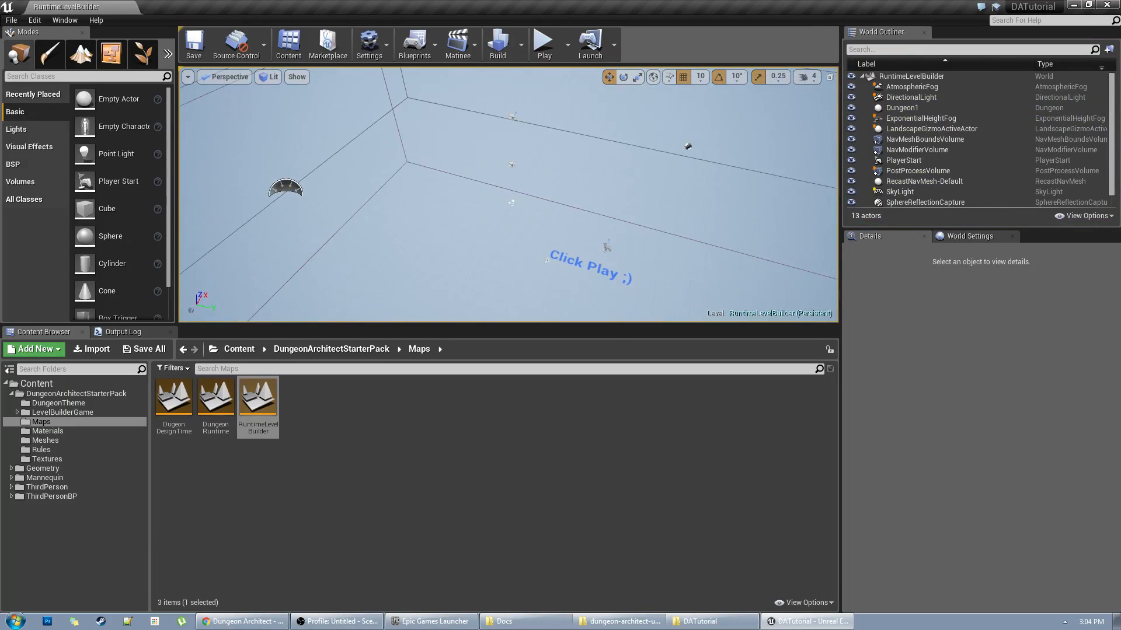
pyautogui.click(49, 430)
pyautogui.click(42, 449)
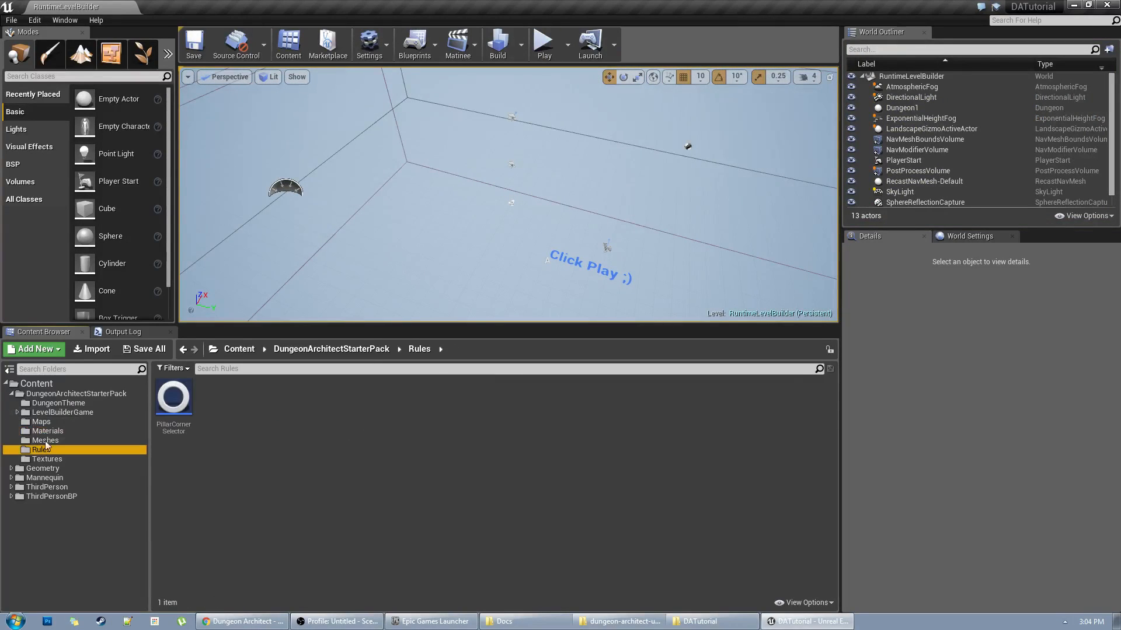
pyautogui.click(58, 413)
pyautogui.click(53, 404)
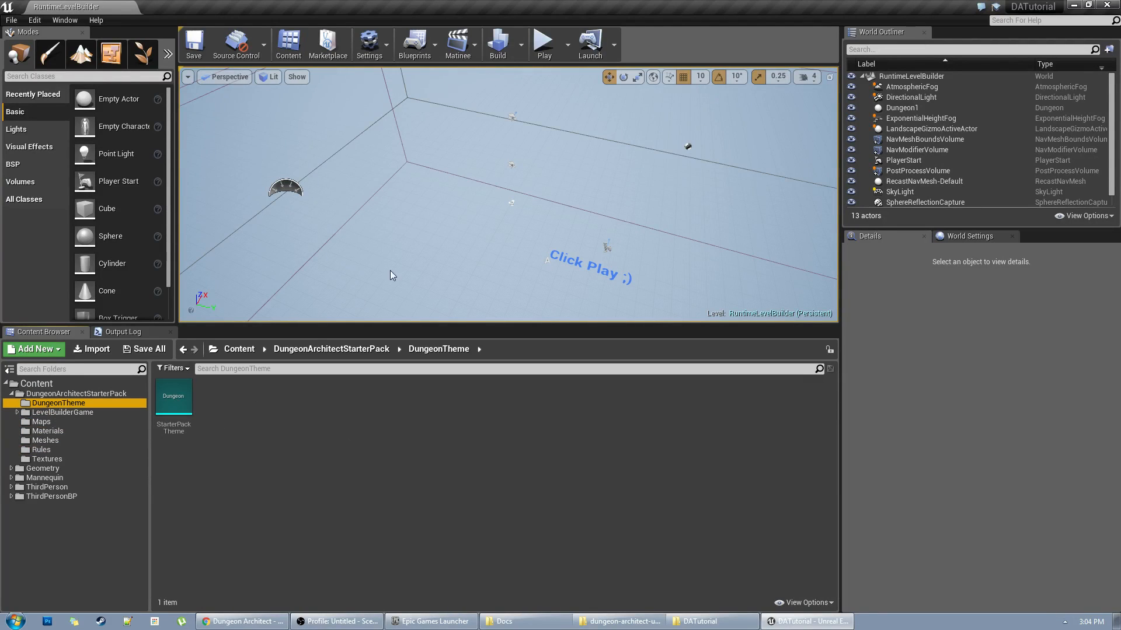
pyautogui.moveTo(391, 271); pyautogui.dragTo(453, 271, button='right')
# Open the DugeonDesignTime map from the Maps folder and select the Dungeon1 actor
pyautogui.click(41, 422)
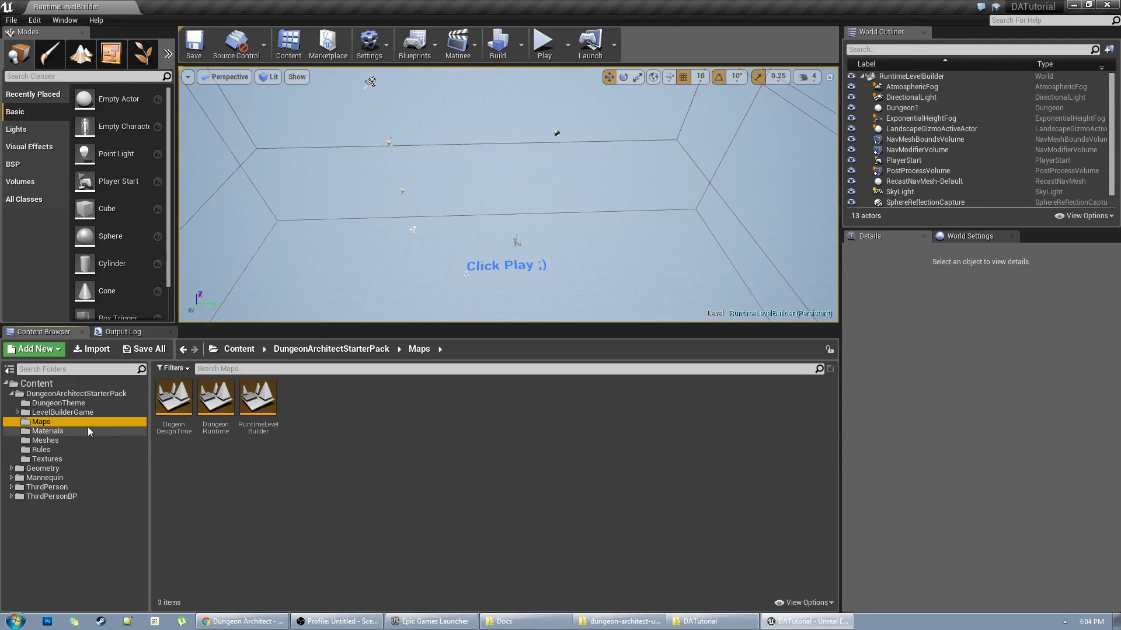
pyautogui.doubleClick(163, 404)
pyautogui.moveTo(444, 234); pyautogui.dragTo(511, 186, button='right')
pyautogui.doubleClick(896, 96)
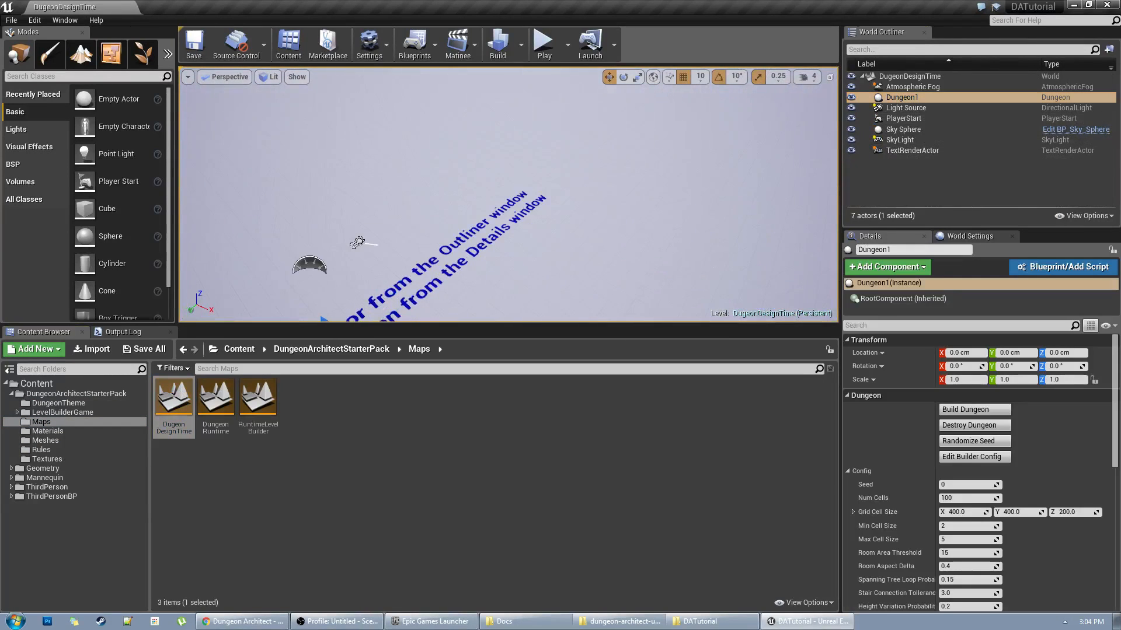
pyautogui.click(894, 96)
# Locate the StarterPackTheme assigned in Dungeon1's Themes list and open it in the theme editor
pyautogui.scroll(-10, 1009, 471)
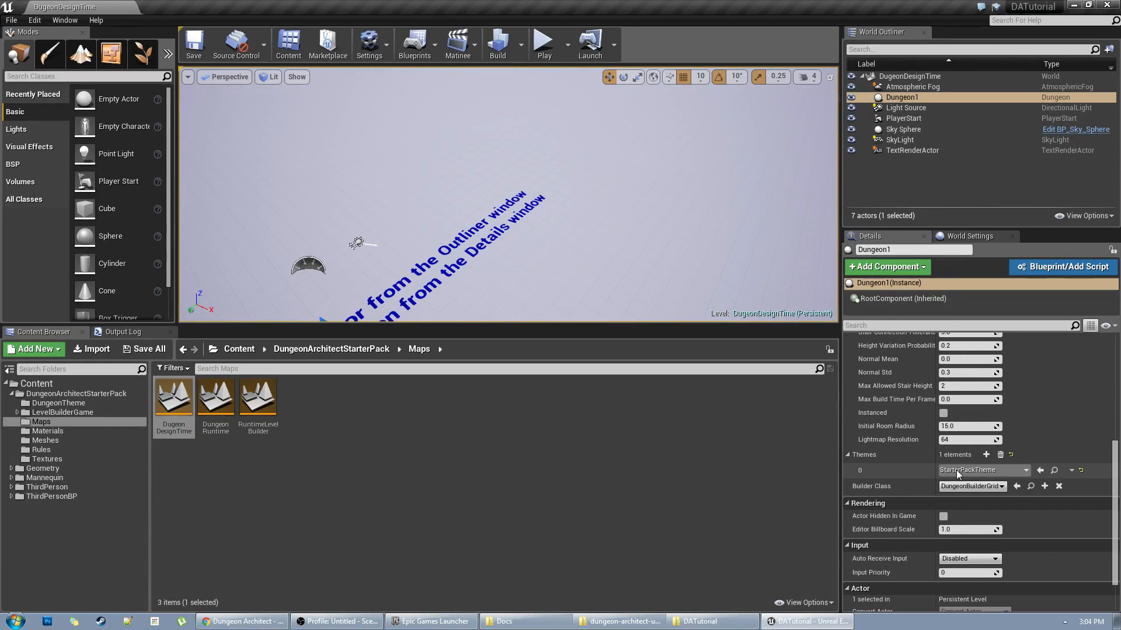
pyautogui.click(956, 471)
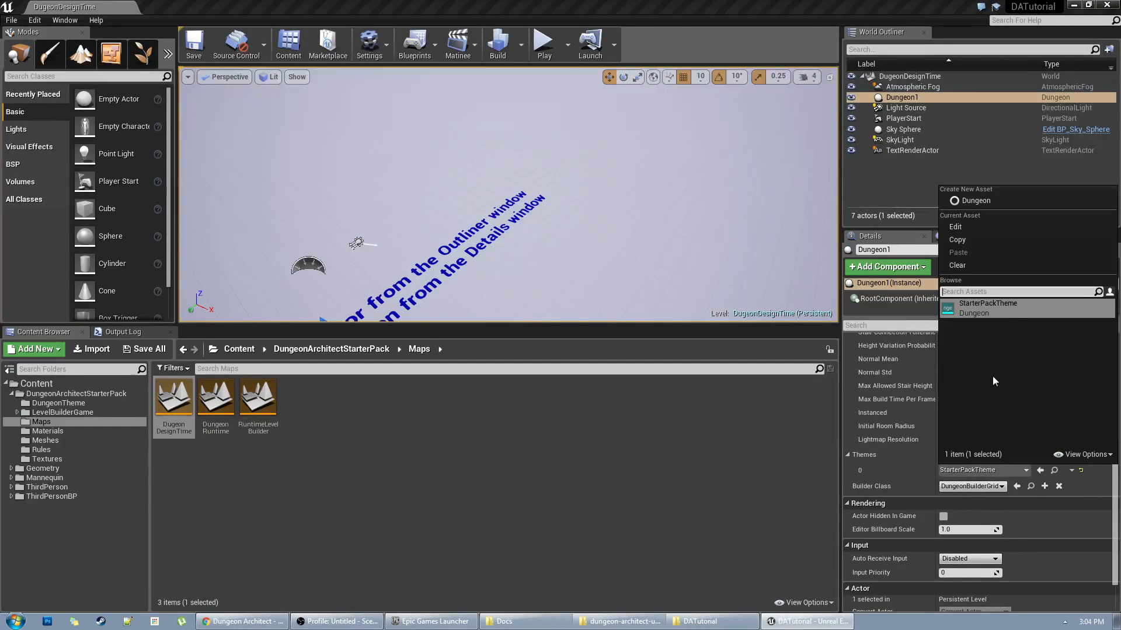
pyautogui.click(1054, 470)
pyautogui.doubleClick(172, 409)
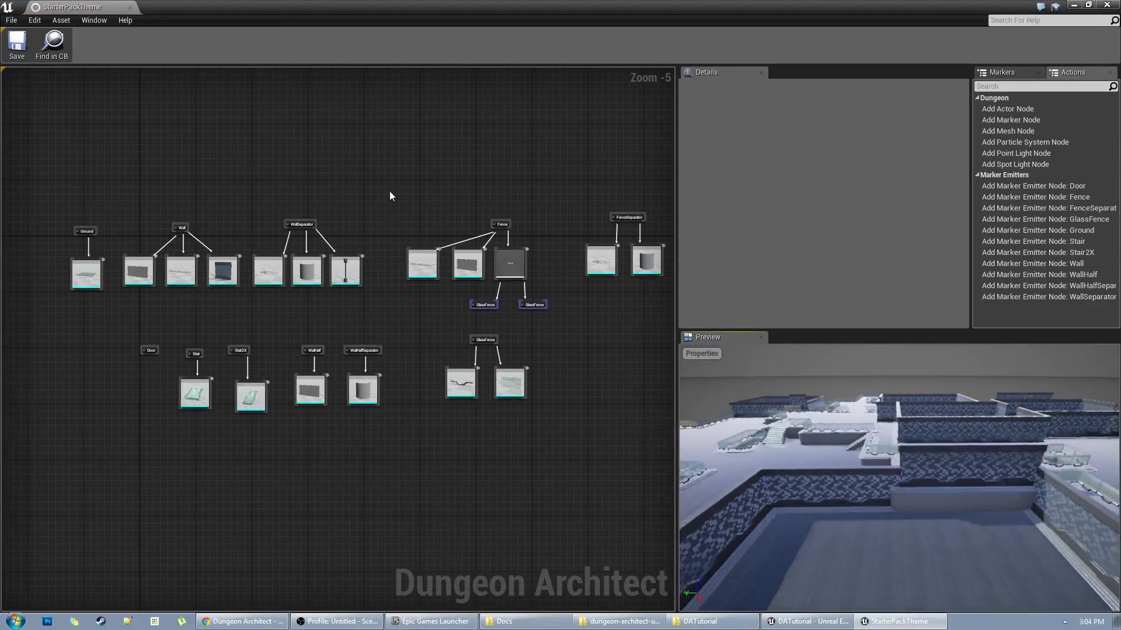
# Examine the dungeon preview and the Ground and Wall marker nodes with their attached meshes in the theme graph
pyautogui.moveTo(899, 480); pyautogui.dragTo(969, 476, button='right')
pyautogui.scroll(3, 333, 358)
pyautogui.scroll(2, 332, 358)
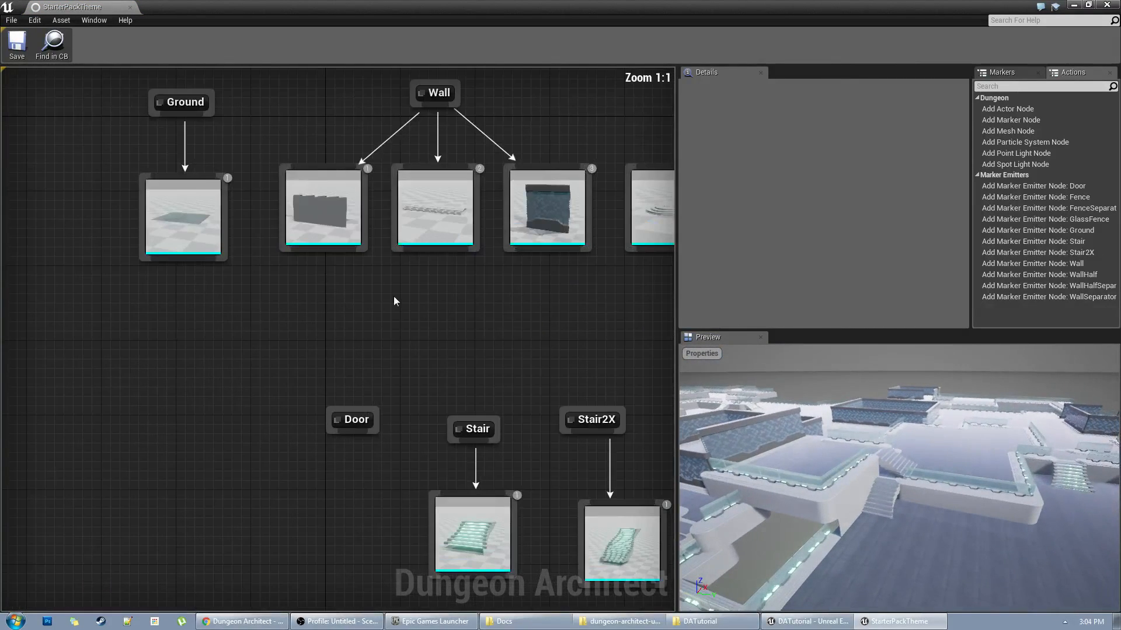
pyautogui.moveTo(395, 296); pyautogui.dragTo(353, 409, button='right')
pyautogui.moveTo(494, 378); pyautogui.dragTo(440, 374, button='right')
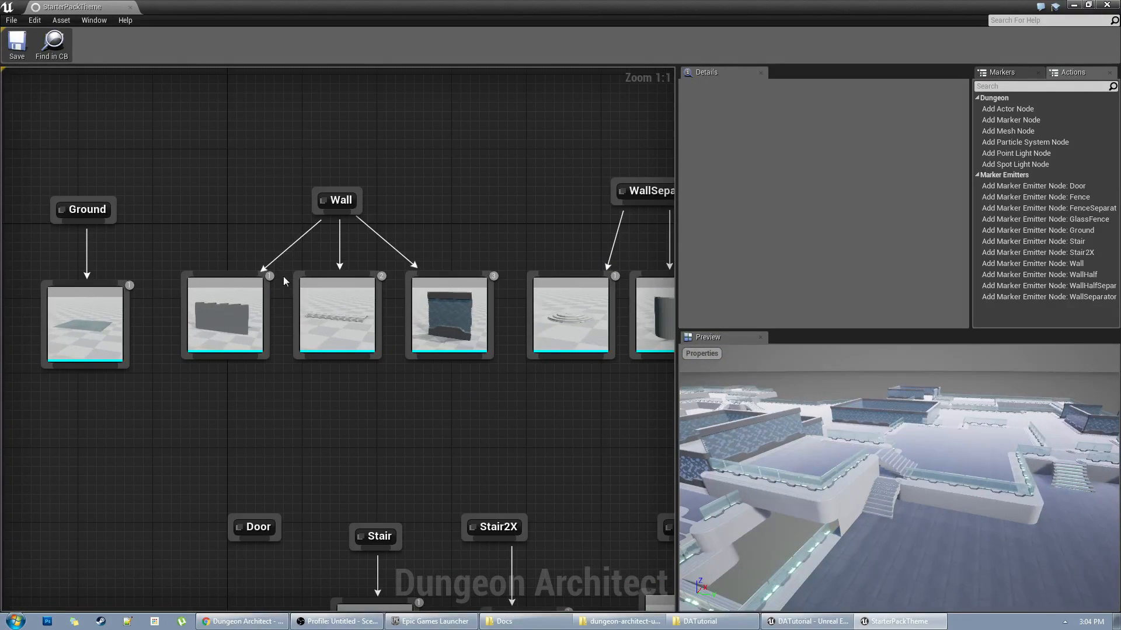
pyautogui.moveTo(449, 395); pyautogui.dragTo(398, 342, button='right')
pyautogui.moveTo(327, 320); pyautogui.dragTo(450, 360, button='right')
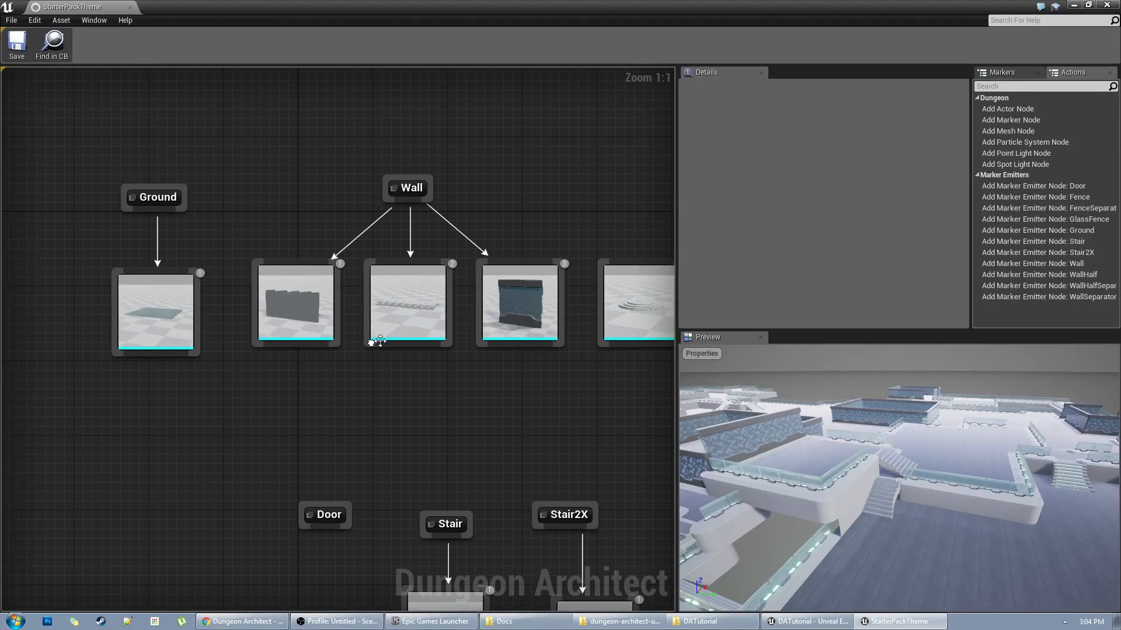
# Inspect the mesh nodes attached to the Wall, Ground and WallSeparator markers by selecting them singly and in groups
pyautogui.click(328, 327)
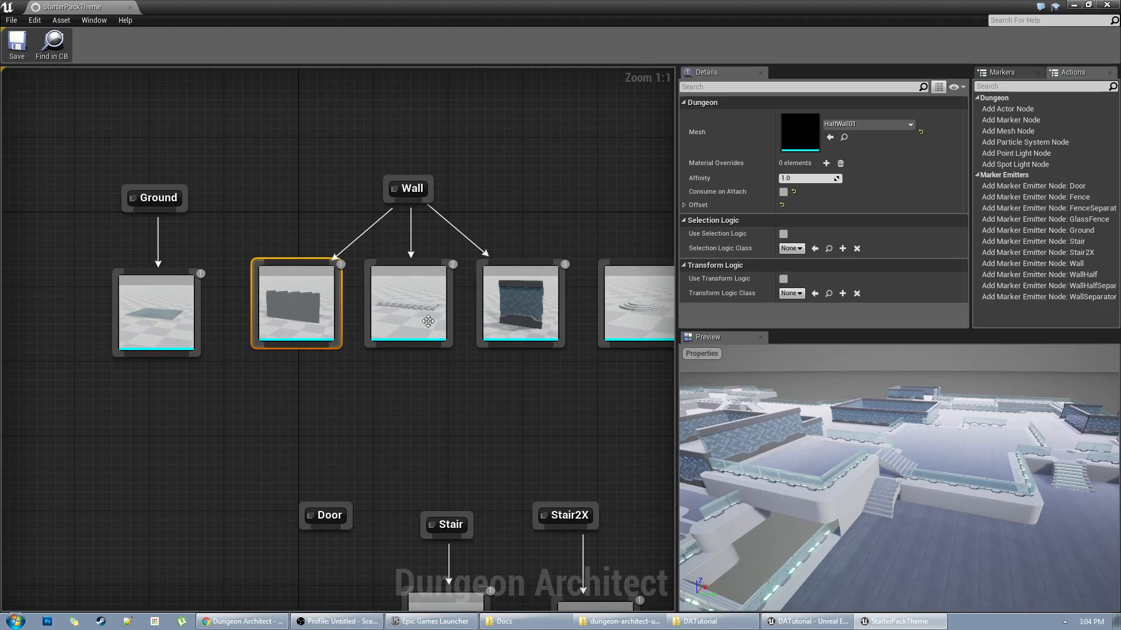
pyautogui.click(409, 306)
pyautogui.click(521, 307)
pyautogui.moveTo(251, 415); pyautogui.dragTo(497, 296)
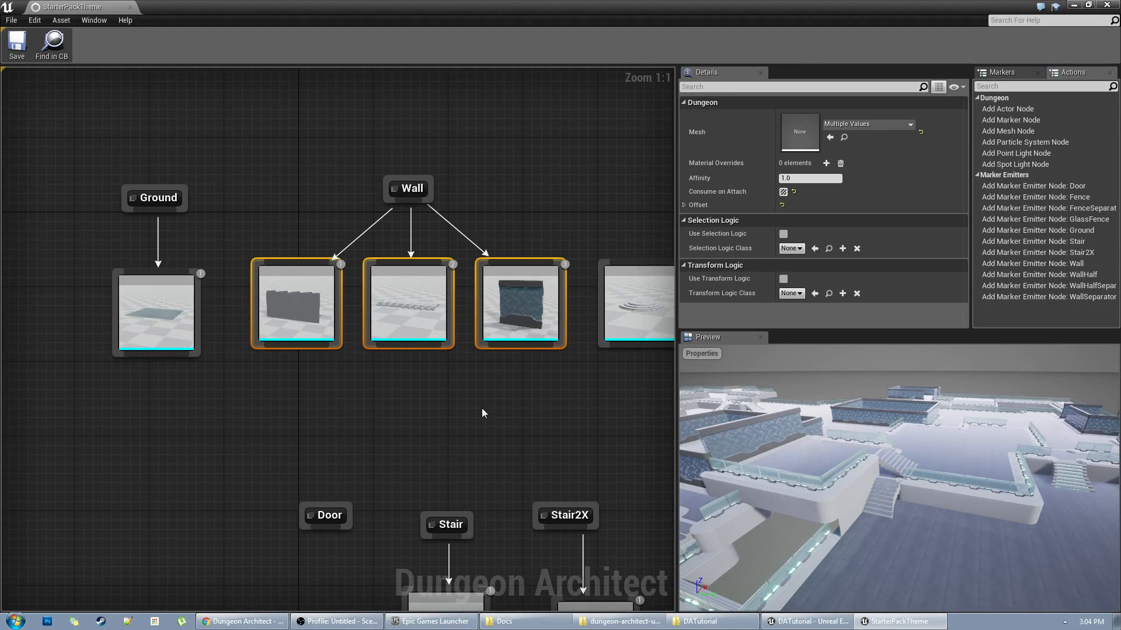
pyautogui.click(145, 295)
pyautogui.moveTo(400, 430); pyautogui.dragTo(153, 365, button='right')
pyautogui.moveTo(376, 357); pyautogui.dragTo(490, 262)
pyautogui.moveTo(320, 362); pyautogui.dragTo(468, 417, button='right')
pyautogui.moveTo(147, 232); pyautogui.dragTo(213, 236, button='right')
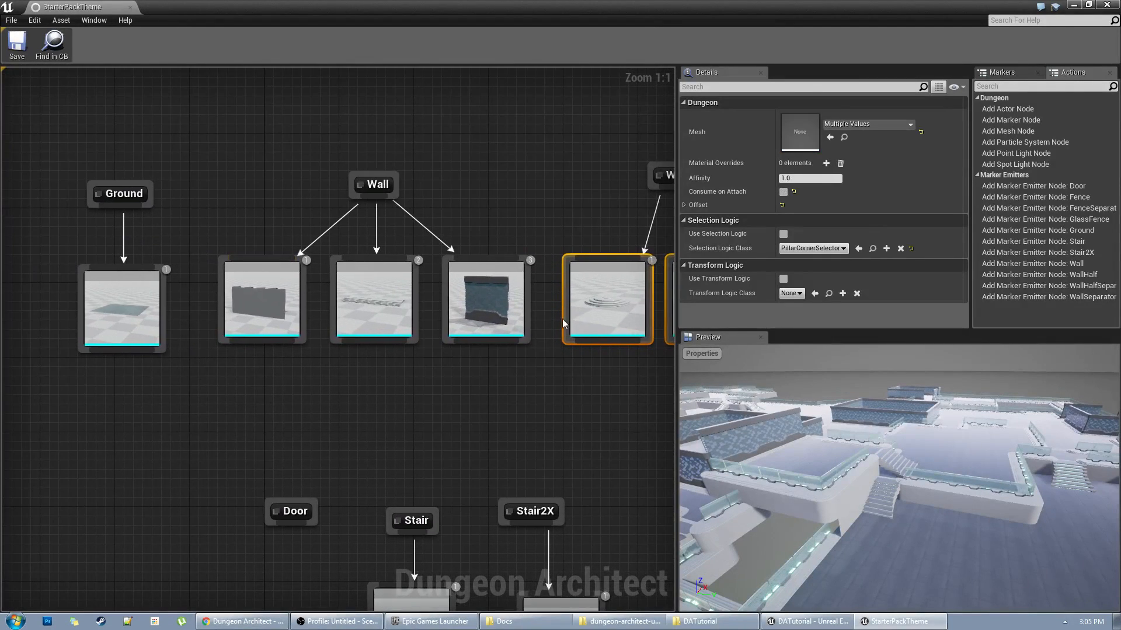
# Break the link between the Wall marker and its blue wall mesh node, and reconnect them
pyautogui.keyDown('alt'); pyautogui.click(478, 258); pyautogui.keyUp('alt')
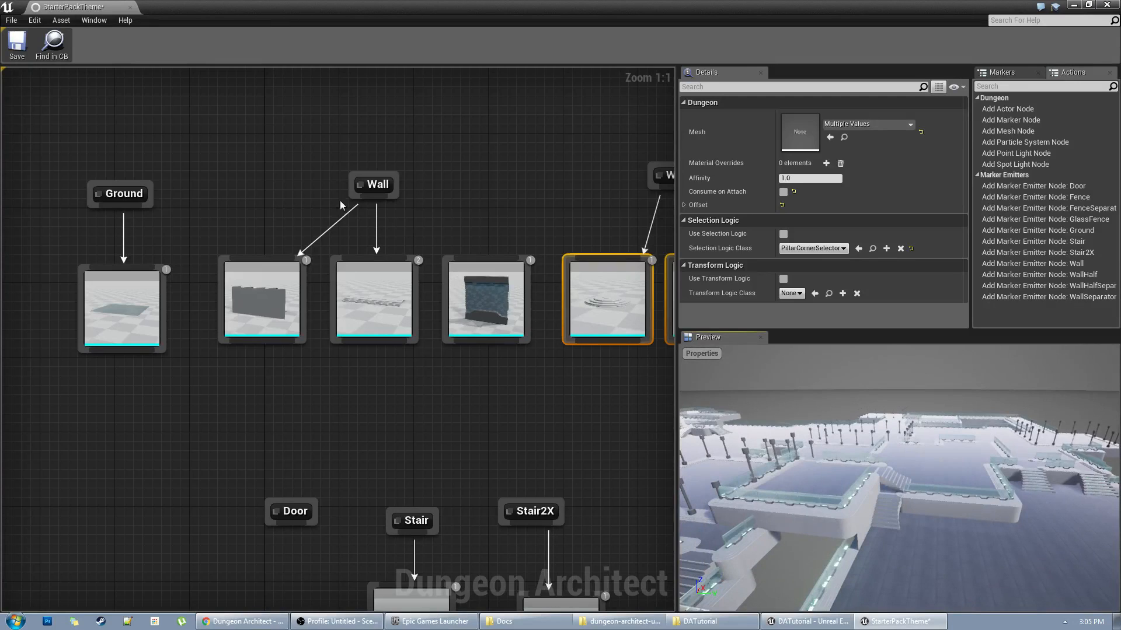
pyautogui.moveTo(490, 252); pyautogui.dragTo(488, 263)
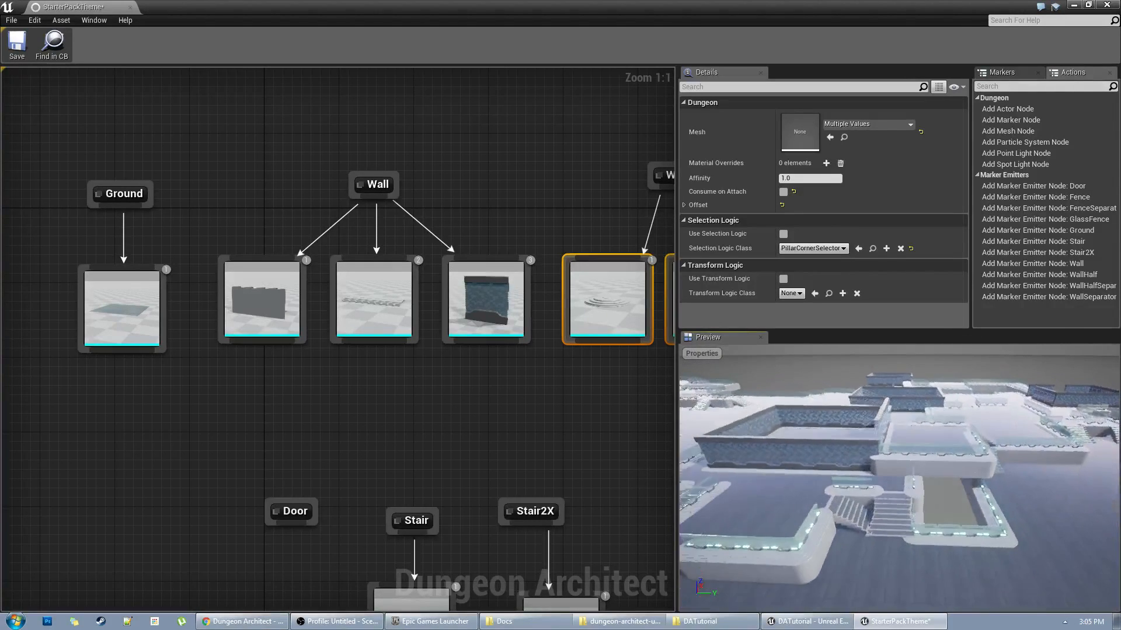
# Move the Stair and Stair2X markers together with their mesh nodes up to just beneath the Wall marker's meshes
pyautogui.moveTo(766, 508); pyautogui.dragTo(766, 508, button='right')
pyautogui.moveTo(504, 419); pyautogui.dragTo(412, 262, button='right')
pyautogui.moveTo(298, 315); pyautogui.dragTo(515, 535)
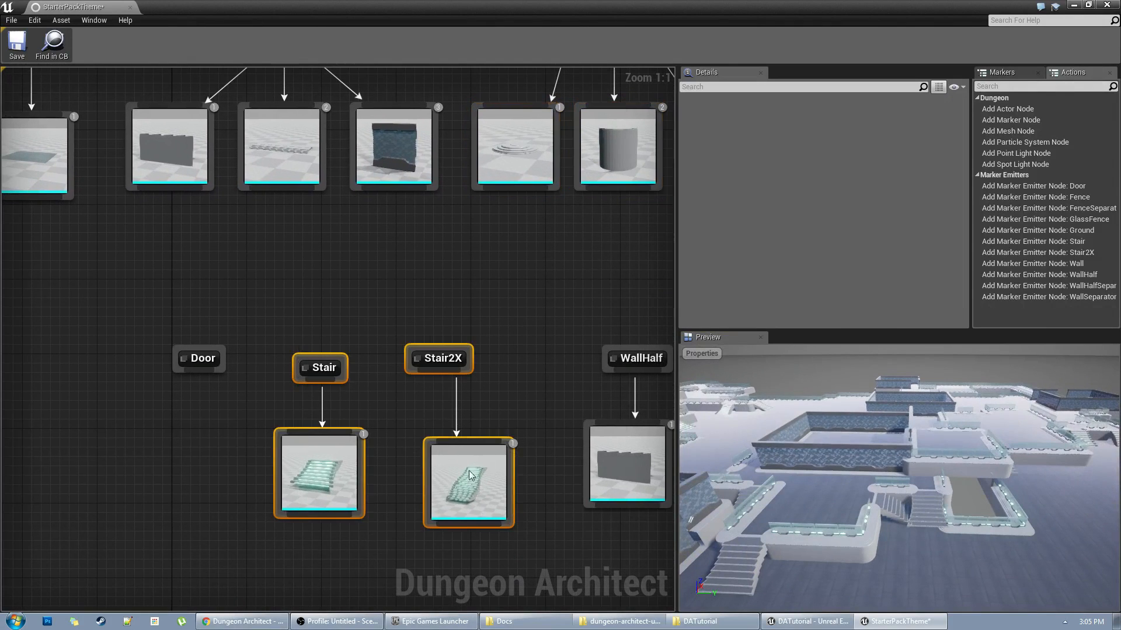
pyautogui.moveTo(474, 480); pyautogui.dragTo(418, 330)
pyautogui.moveTo(519, 286); pyautogui.dragTo(584, 379, button='right')
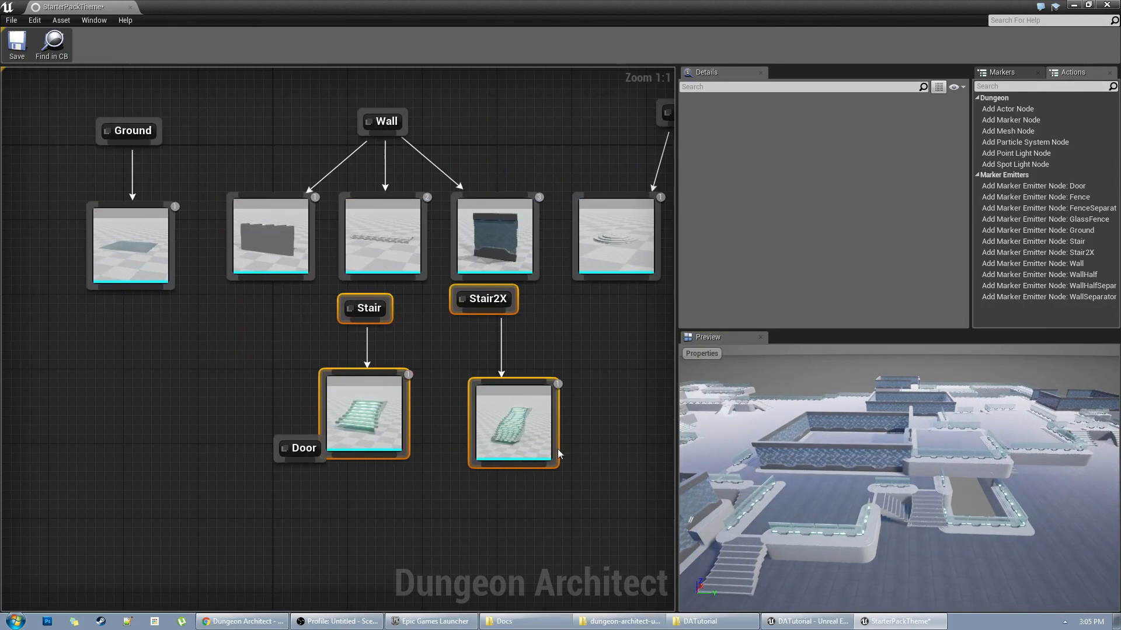
# Rearrange the Door marker and both stair groups side by side without overlap, placing the Stair2X marker directly above its mesh node
pyautogui.moveTo(559, 454); pyautogui.dragTo(615, 501)
pyautogui.moveTo(315, 439); pyautogui.dragTo(221, 430)
pyautogui.moveTo(349, 334); pyautogui.dragTo(444, 474)
pyautogui.moveTo(443, 474); pyautogui.dragTo(341, 465)
pyautogui.moveTo(458, 318); pyautogui.dragTo(388, 444)
pyautogui.click(403, 373)
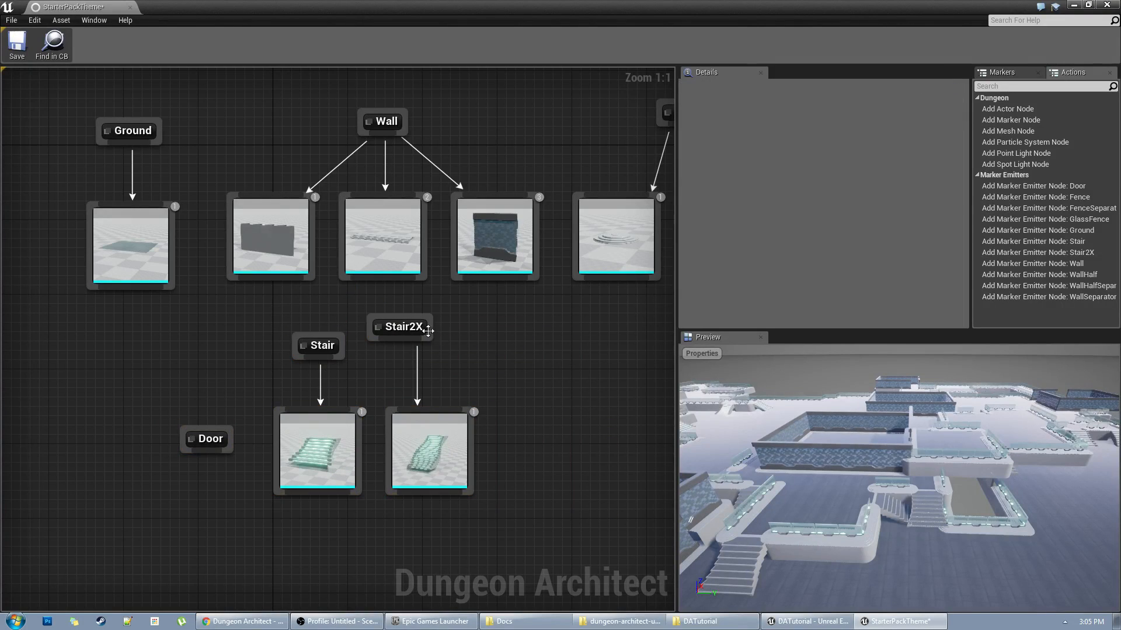
pyautogui.moveTo(427, 331); pyautogui.dragTo(461, 352)
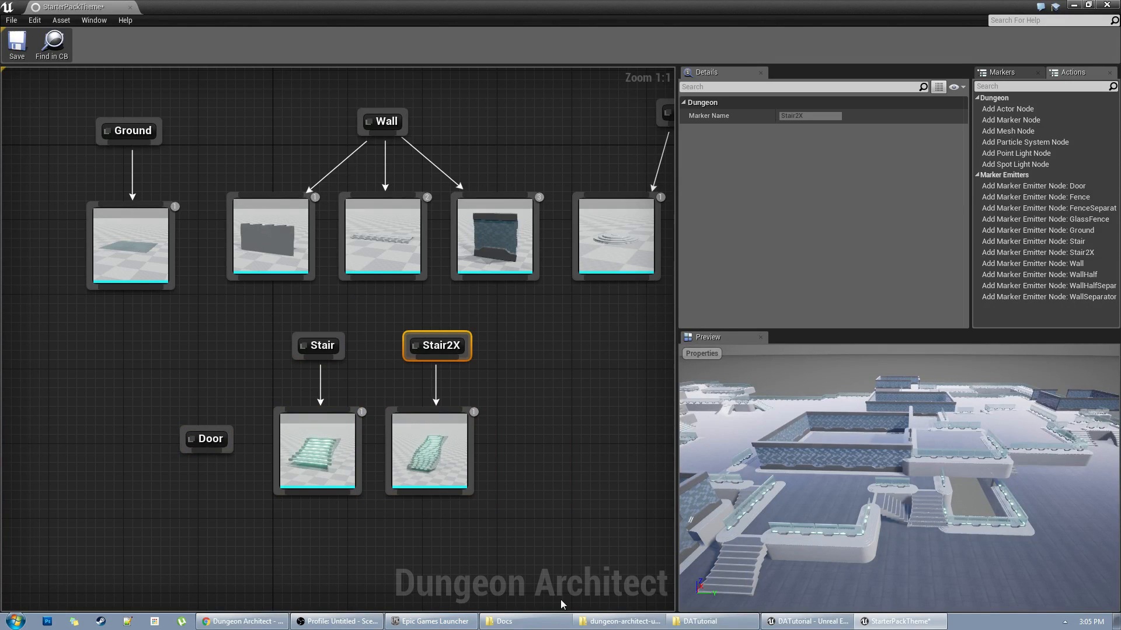
# Switch to the Quick Start Guide in Chrome and review the dungeon-building sections and the Scifi and Wooden Pier theme samples
pyautogui.click(245, 622)
pyautogui.scroll(-6, 817, 395)
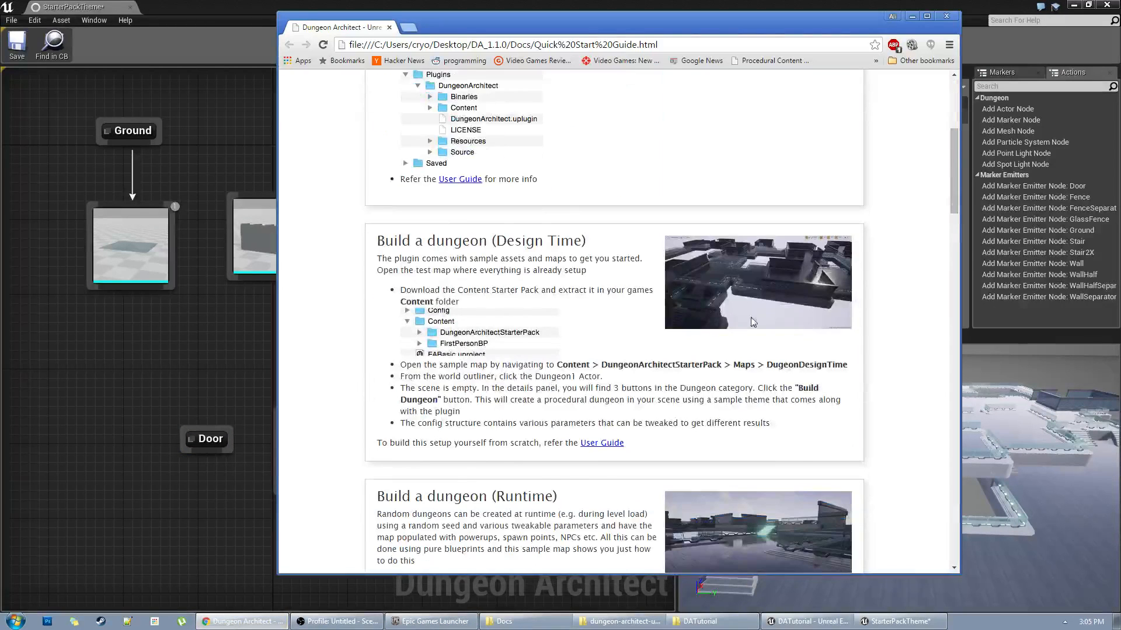
pyautogui.click(1068, 416)
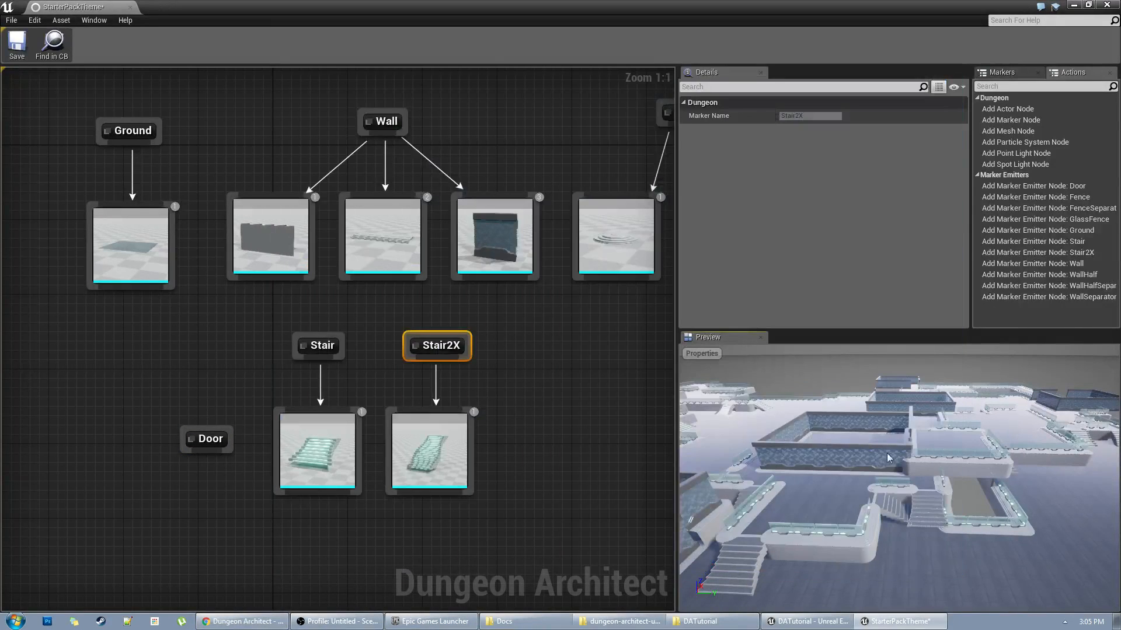
pyautogui.hotkey('alt', 'Tab')
pyautogui.scroll(-8, 774, 437)
pyautogui.scroll(-4, 734, 322)
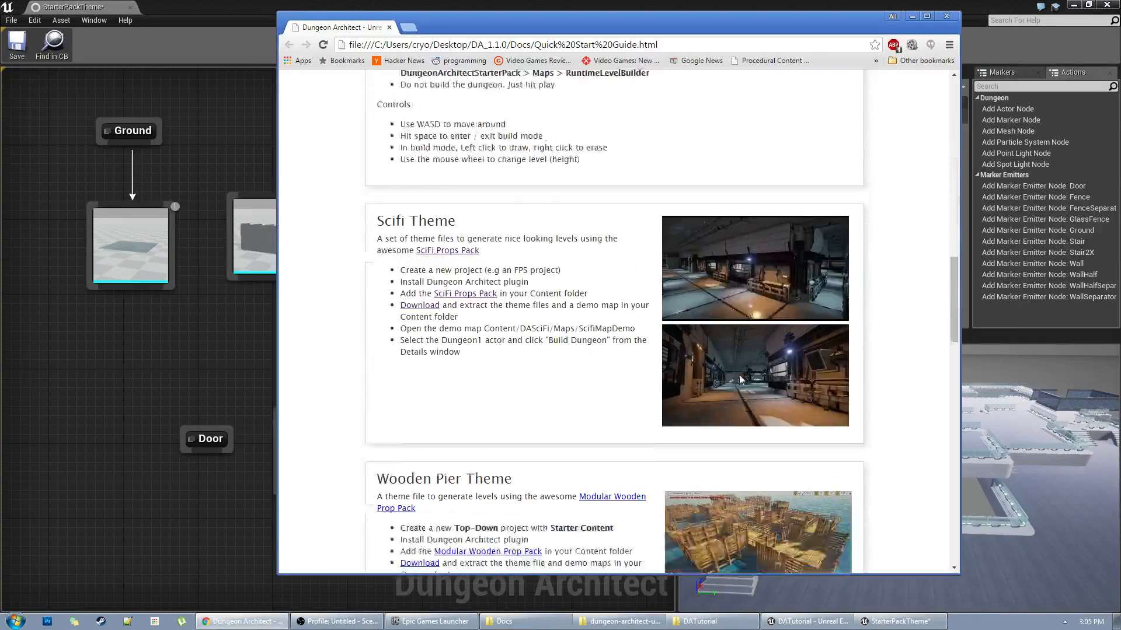
pyautogui.scroll(-9, 737, 365)
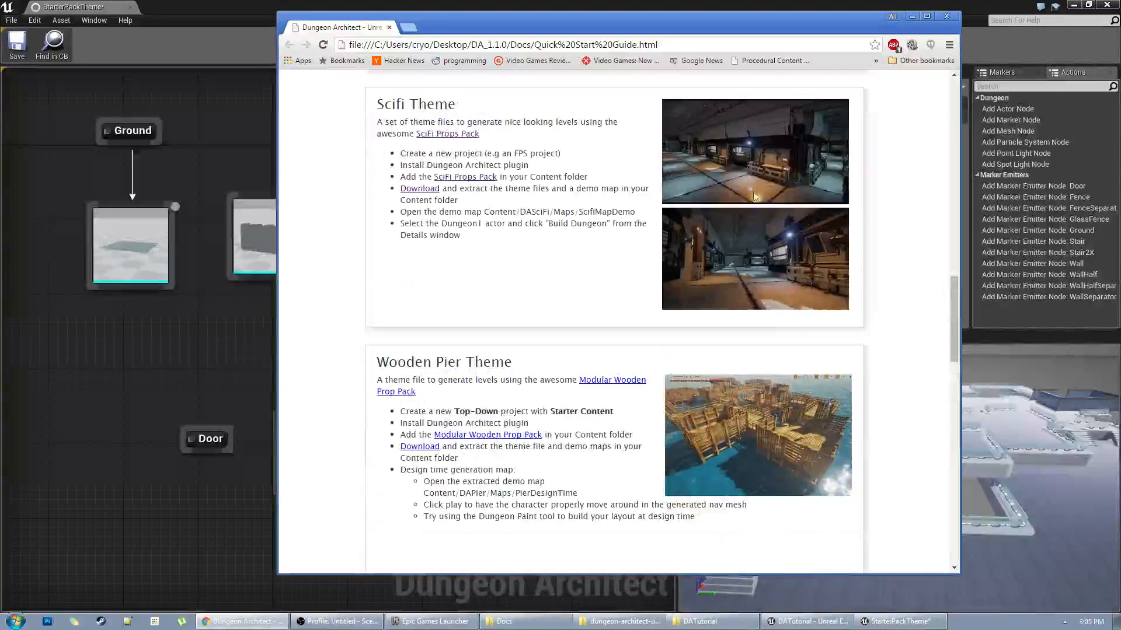
pyautogui.scroll(-2, 559, 248)
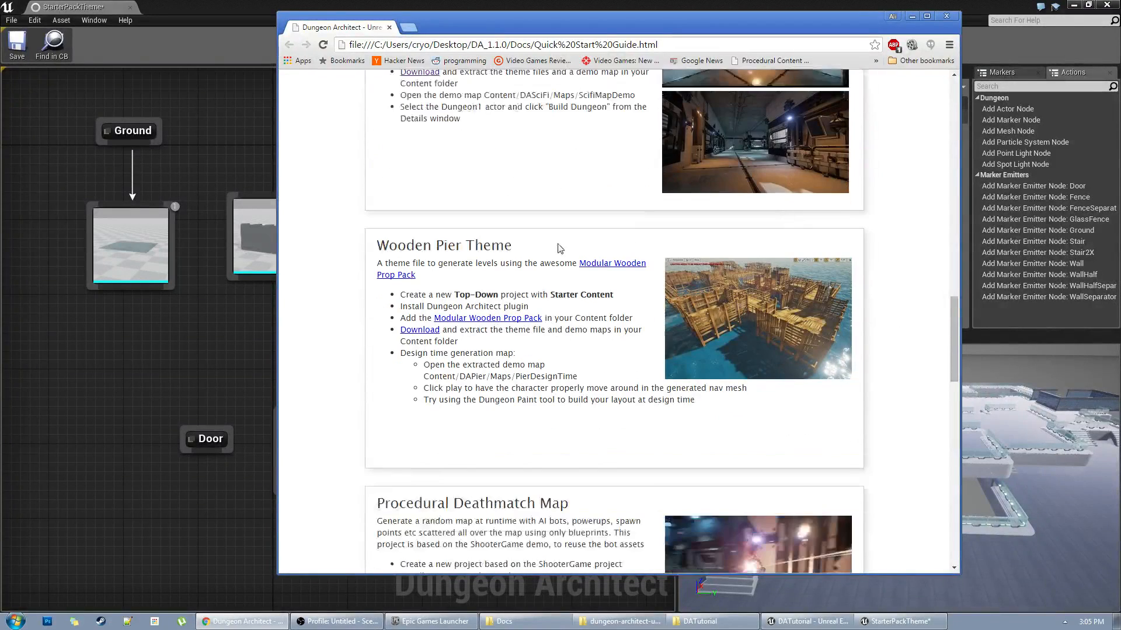
# Look over the guide's Indoor Building and Scifi Theme 2 (Manufactura K4) sections, and return to the theme editor in Unreal Editor
pyautogui.scroll(-15, 707, 289)
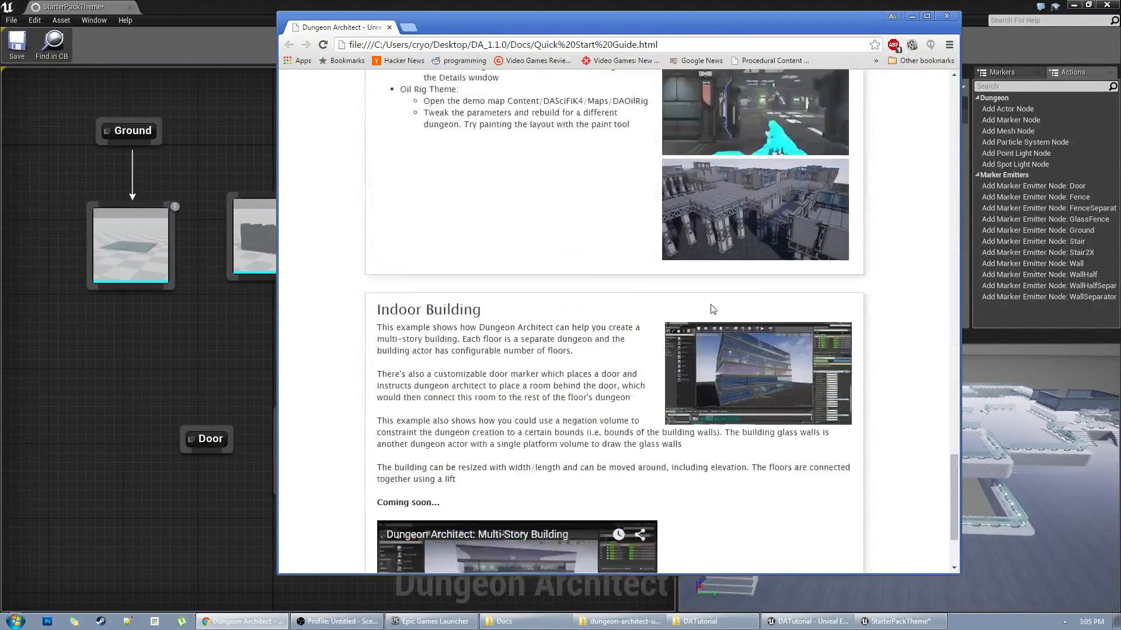
pyautogui.scroll(2, 768, 239)
pyautogui.scroll(-5, 776, 275)
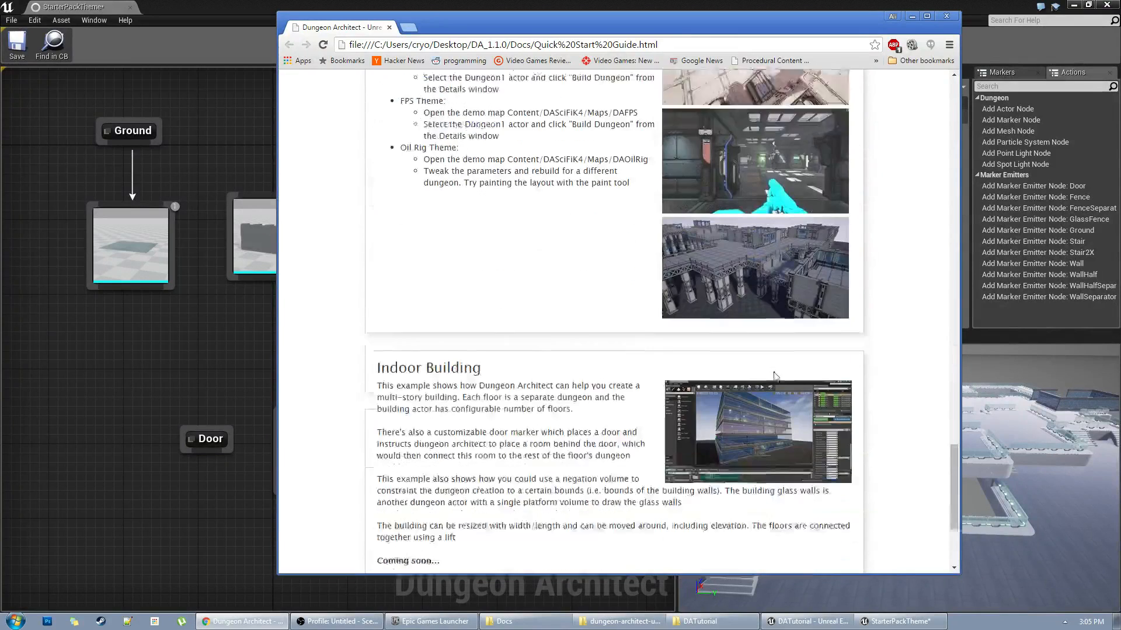
pyautogui.scroll(4, 782, 374)
pyautogui.scroll(5, 785, 377)
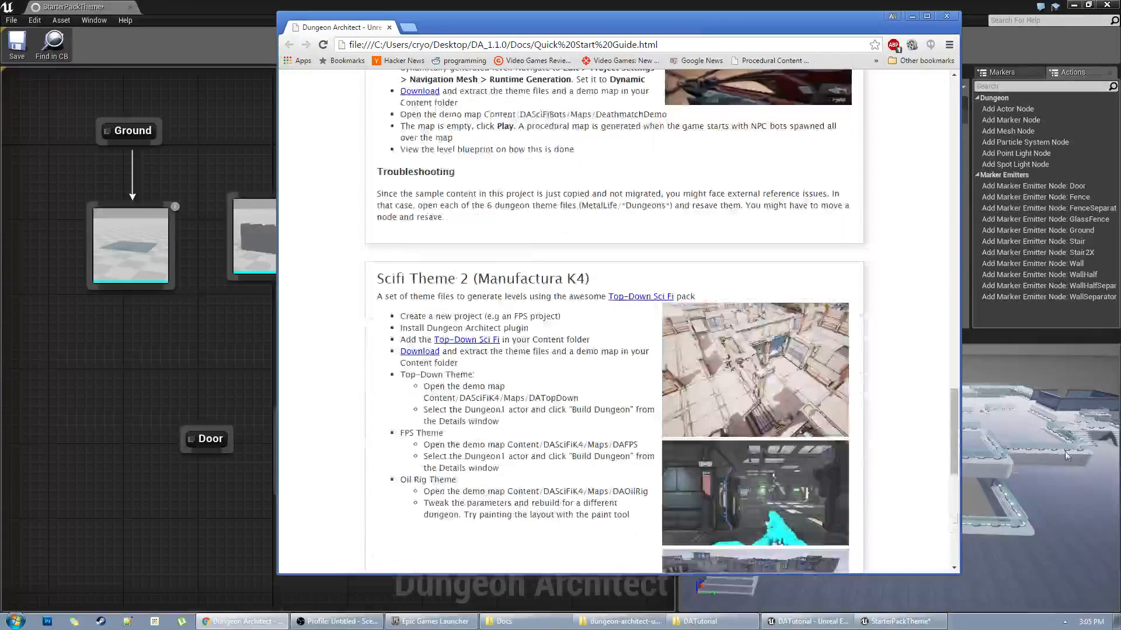
pyautogui.click(972, 425)
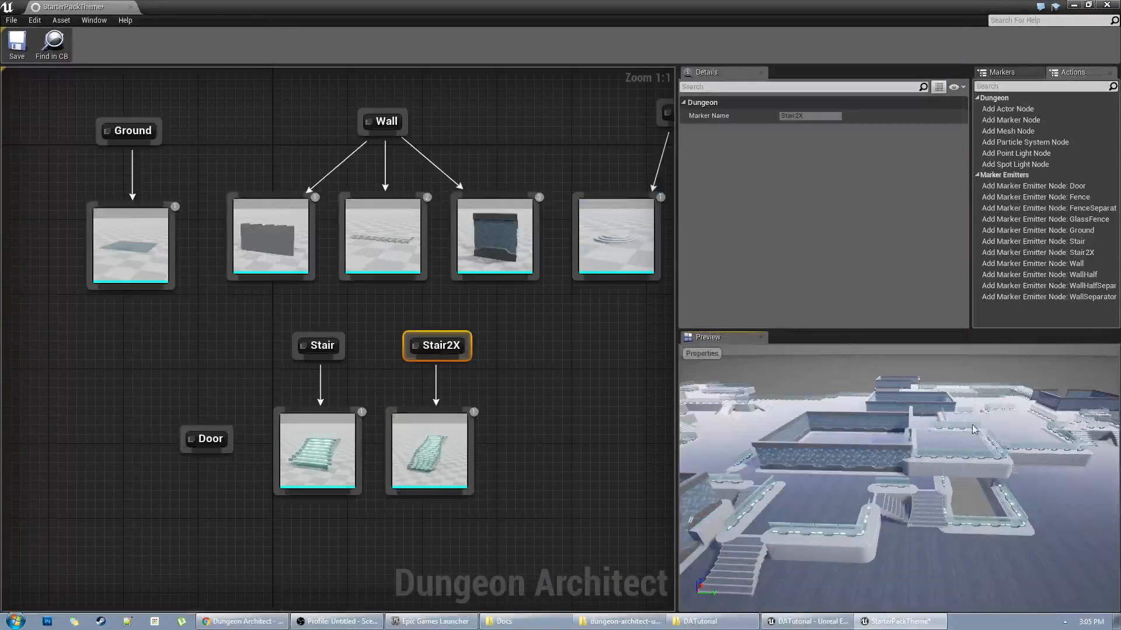
# Close the StarterPackTheme editor, enlarge the level viewport, and frame the Dungeon1 actor in it
pyautogui.click(130, 9)
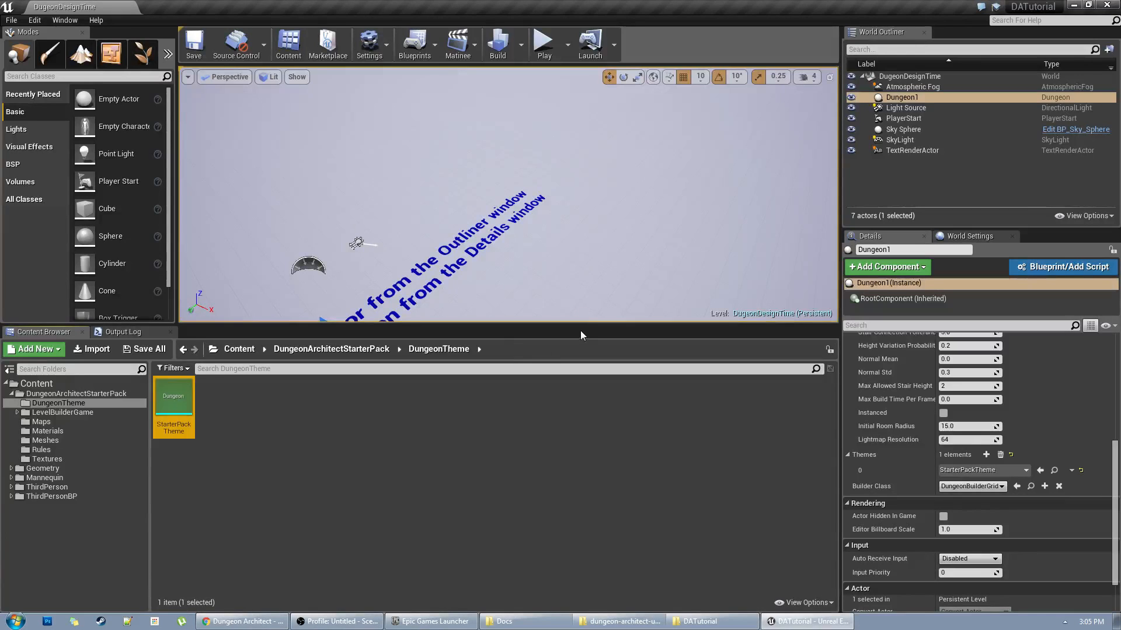
pyautogui.moveTo(576, 322); pyautogui.dragTo(564, 453)
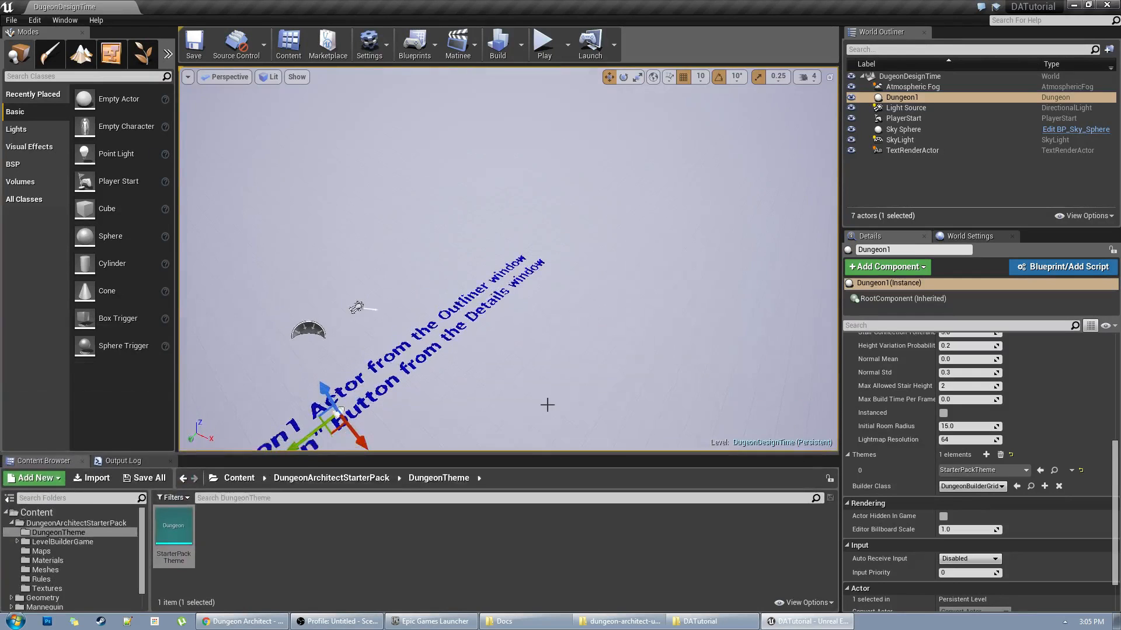
pyautogui.press('f')
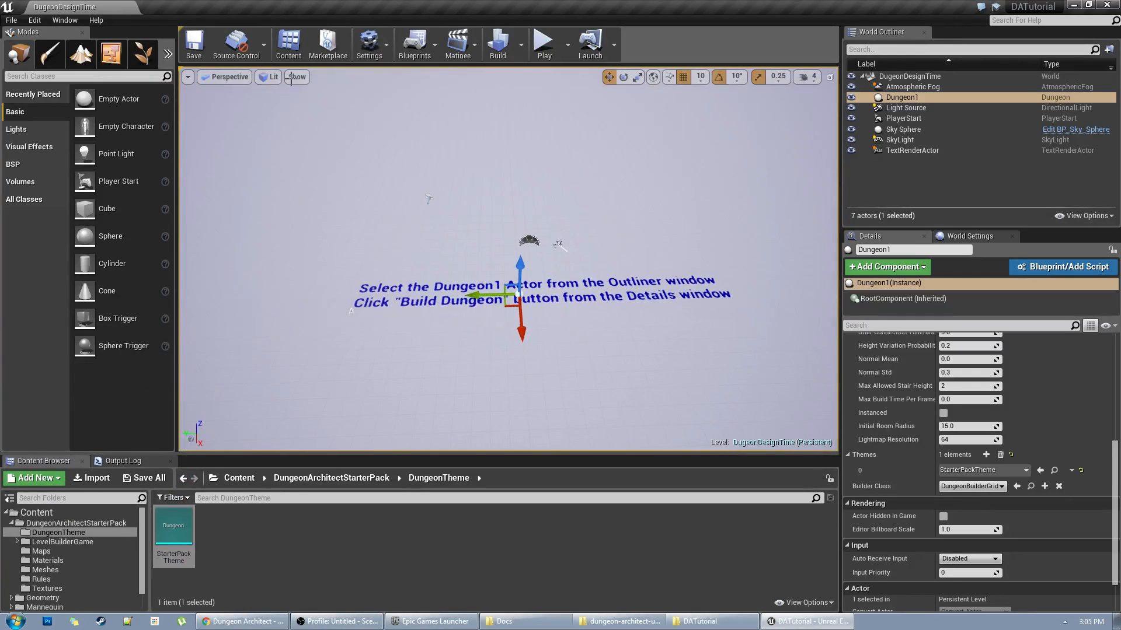
pyautogui.click(70, 541)
pyautogui.click(50, 551)
pyautogui.click(69, 535)
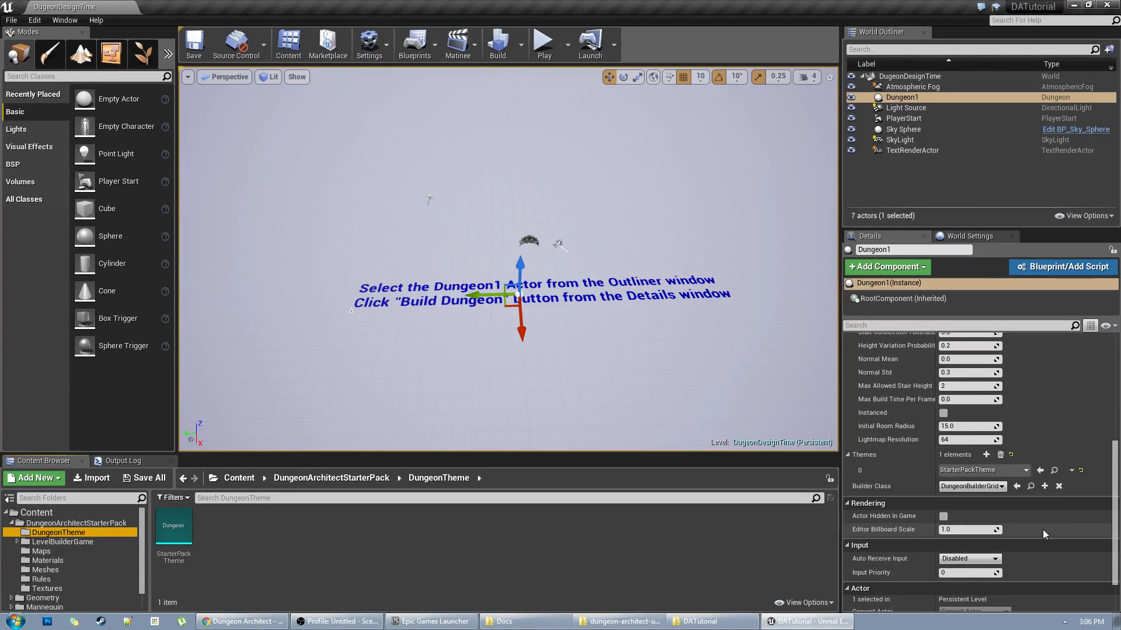
pyautogui.click(1065, 621)
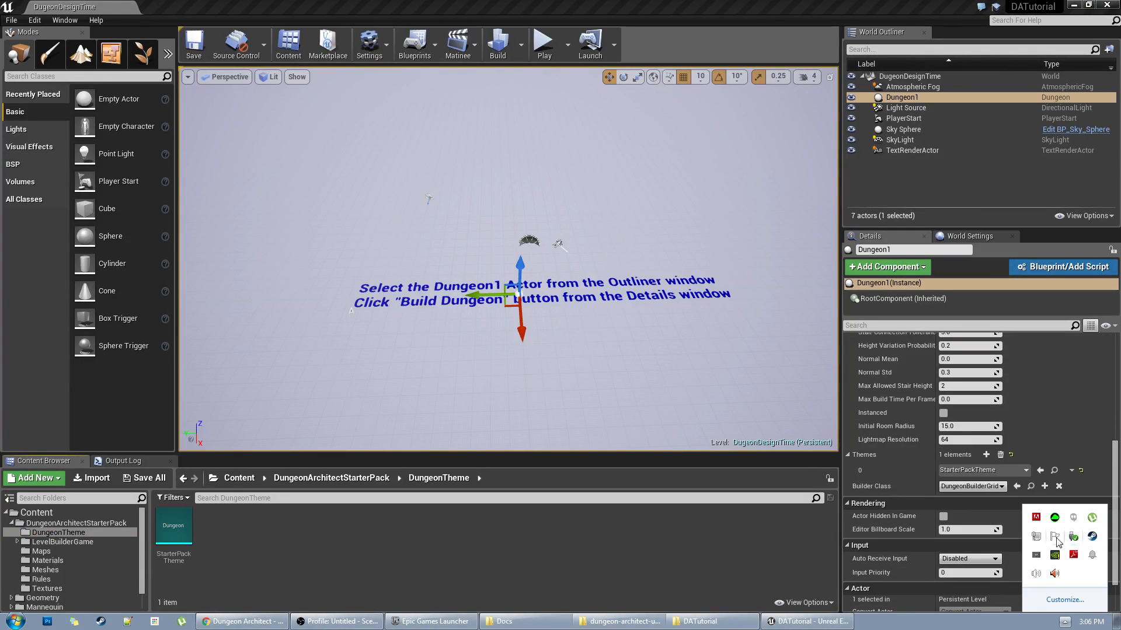